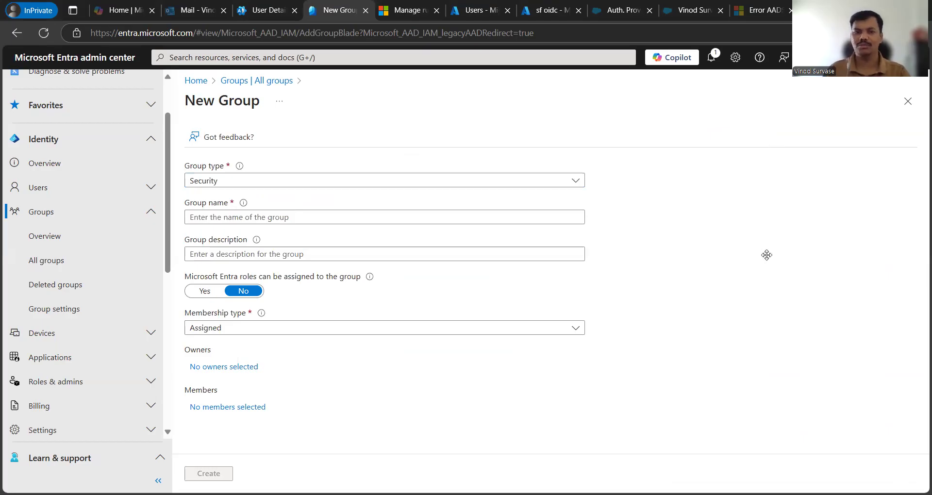
Step: Enter "Direct Report LH" as the security group's name and description, and set its membership type to Dynamic User
click(356, 220)
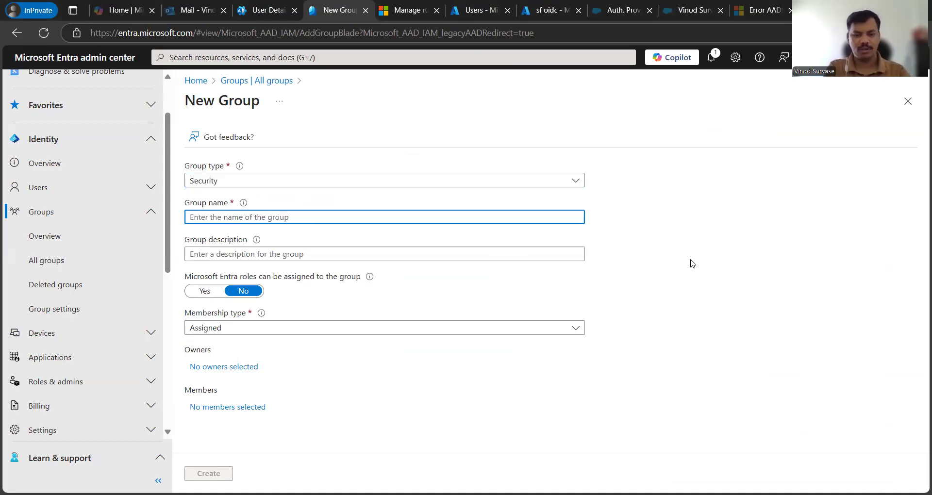
text(Direct )
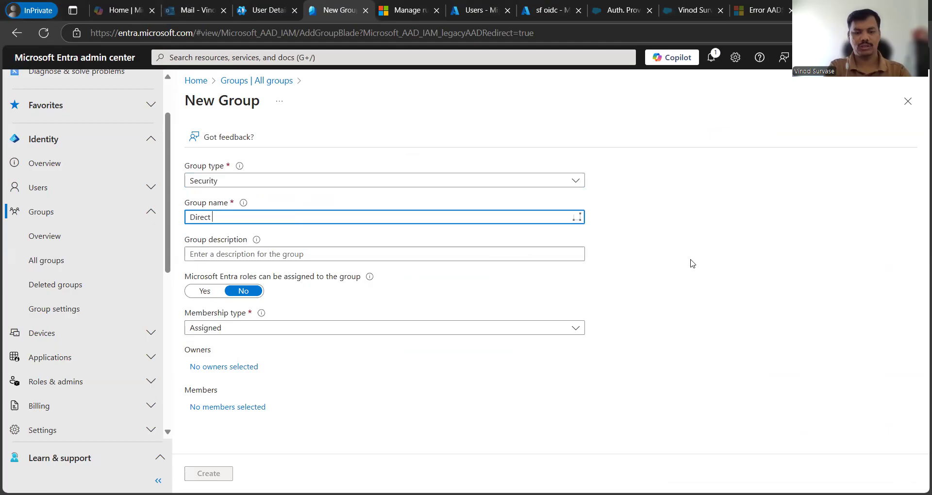
text(Report LH)
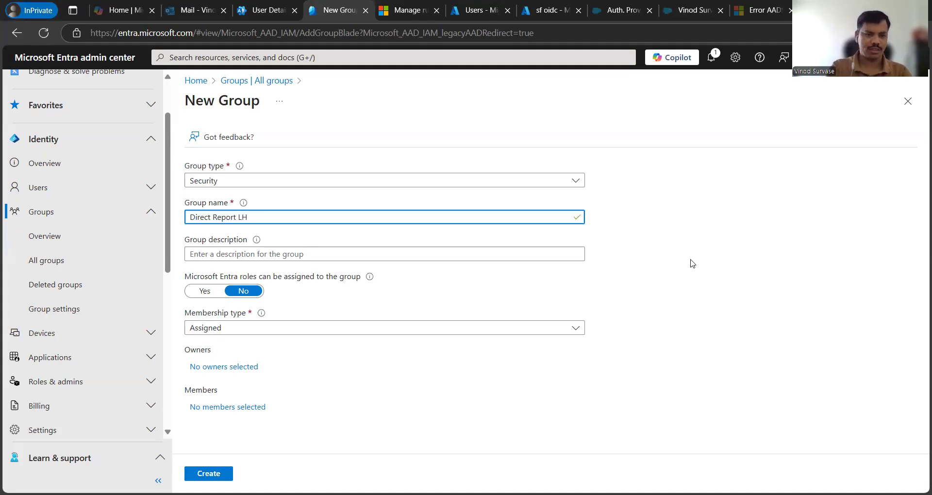
key(ctrl+a)
key(ctrl+c)
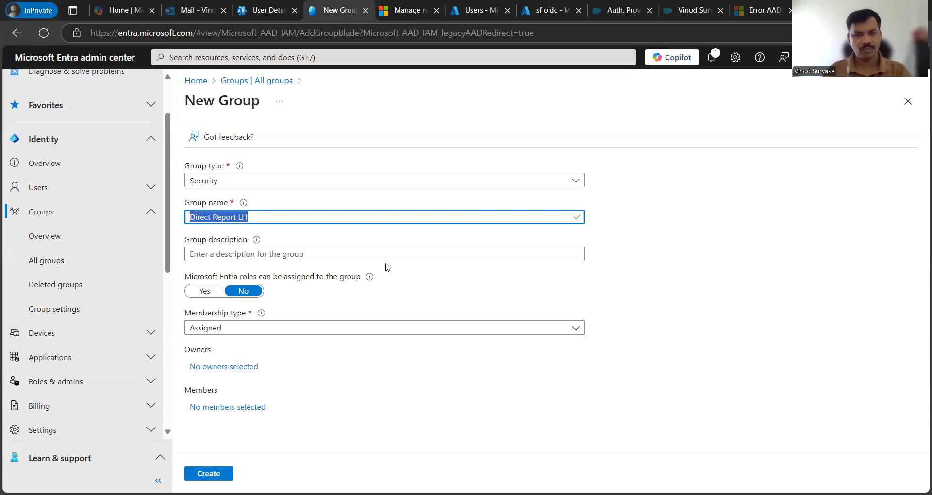
click(443, 252)
key(ctrl+v)
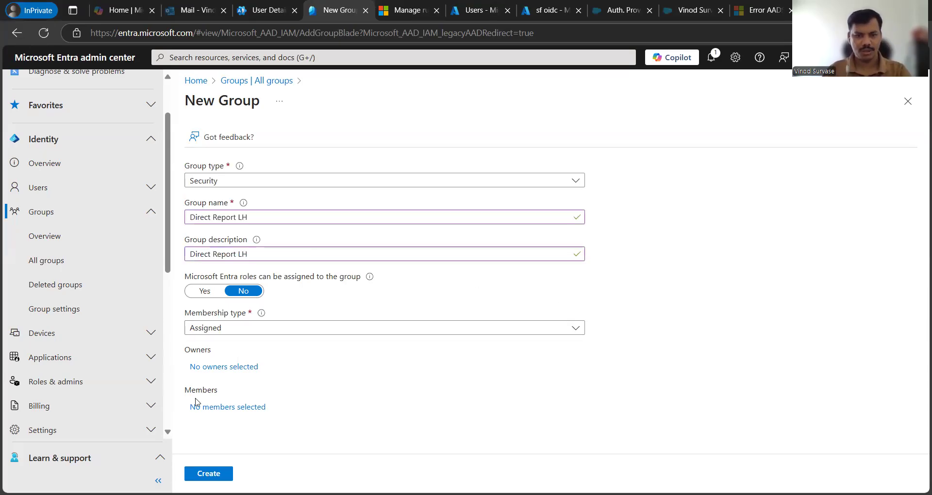
click(297, 329)
click(276, 371)
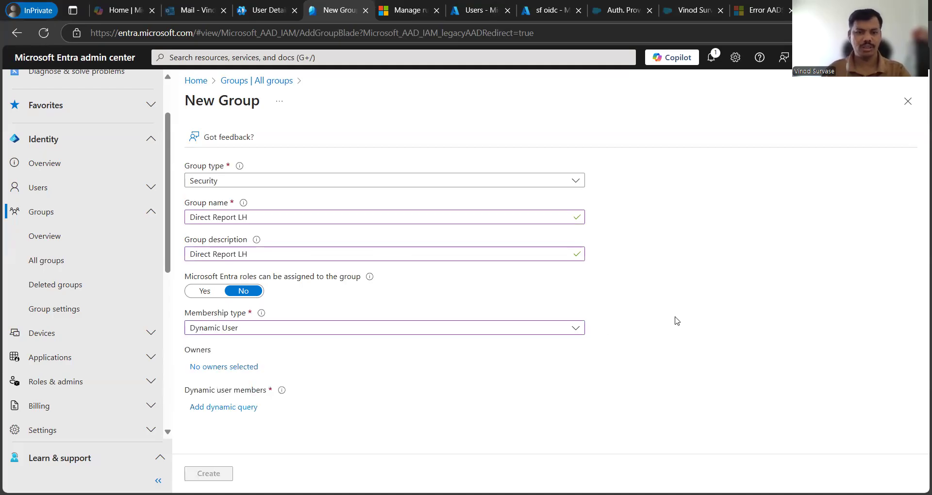
click(237, 413)
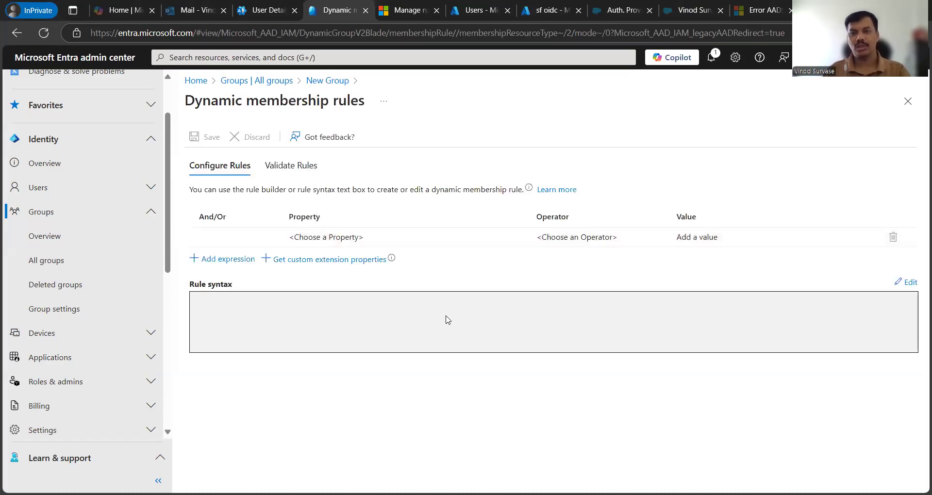
click(399, 244)
scroll(443, 330, down, 2)
scroll(442, 359, down, 10)
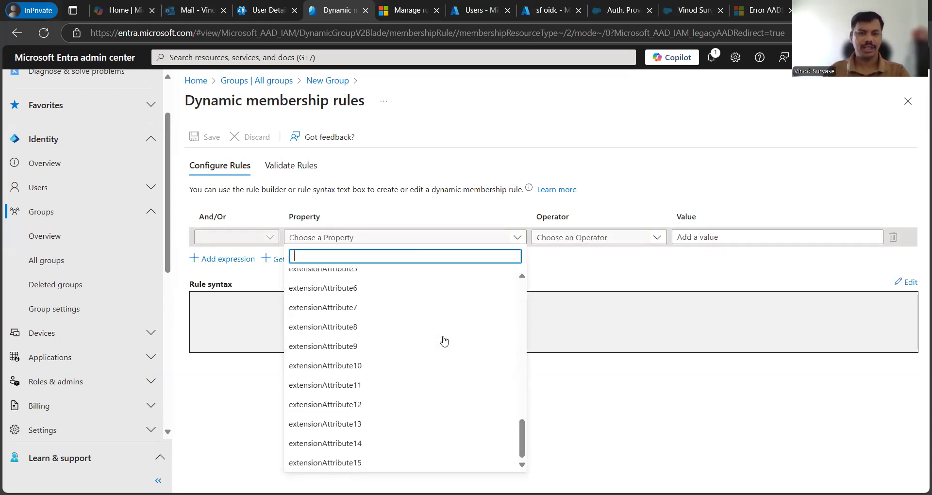
scroll(441, 342, up, 12)
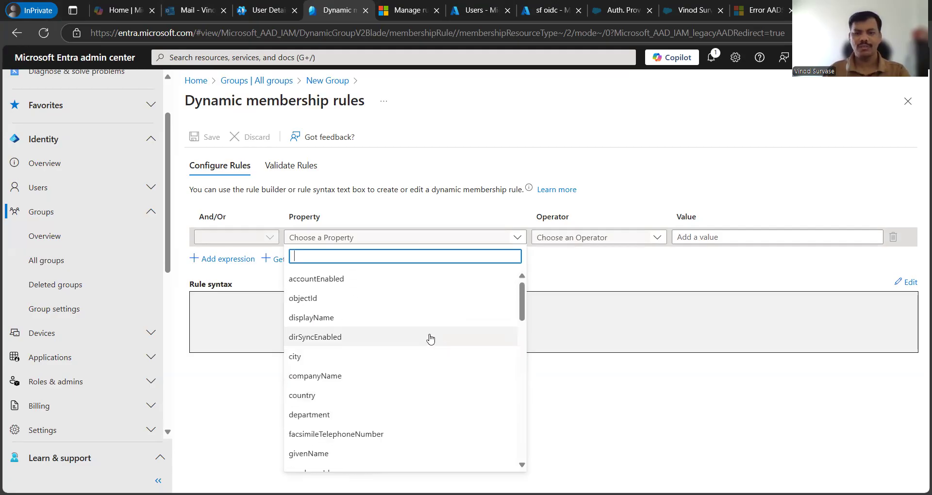
click(365, 285)
click(559, 243)
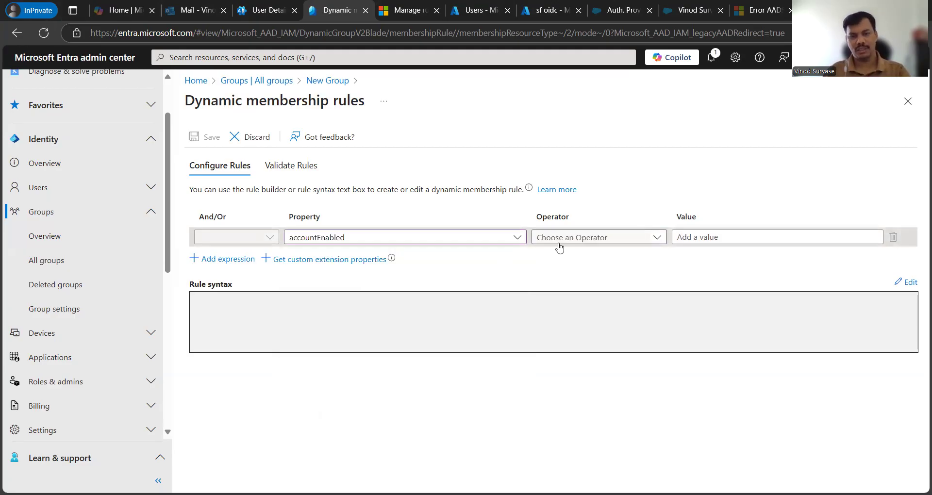
click(551, 299)
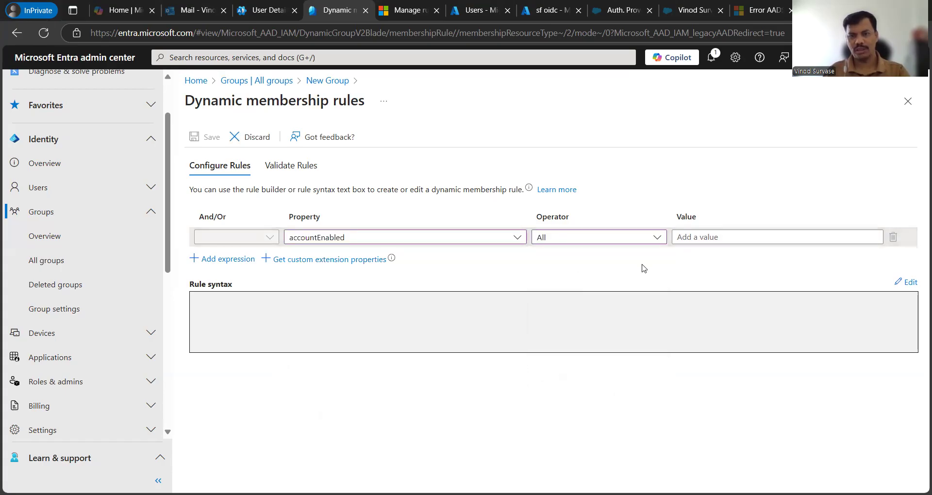
click(710, 237)
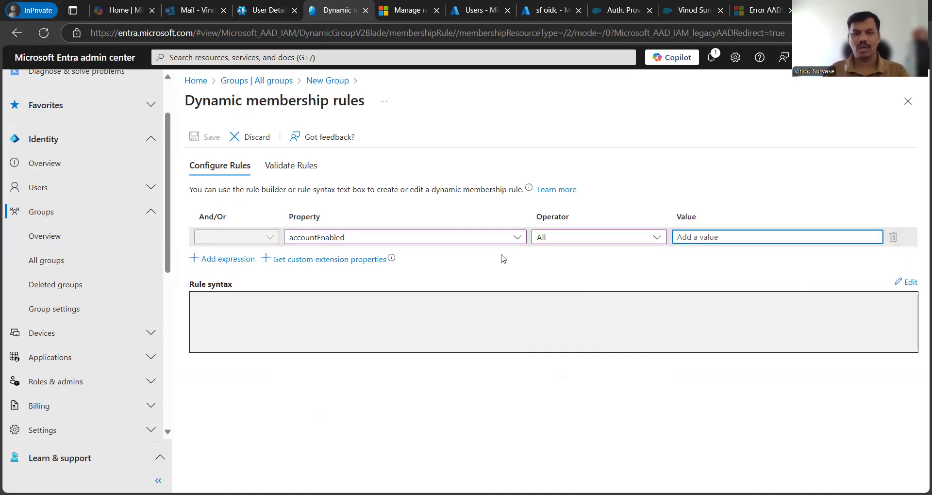
click(418, 238)
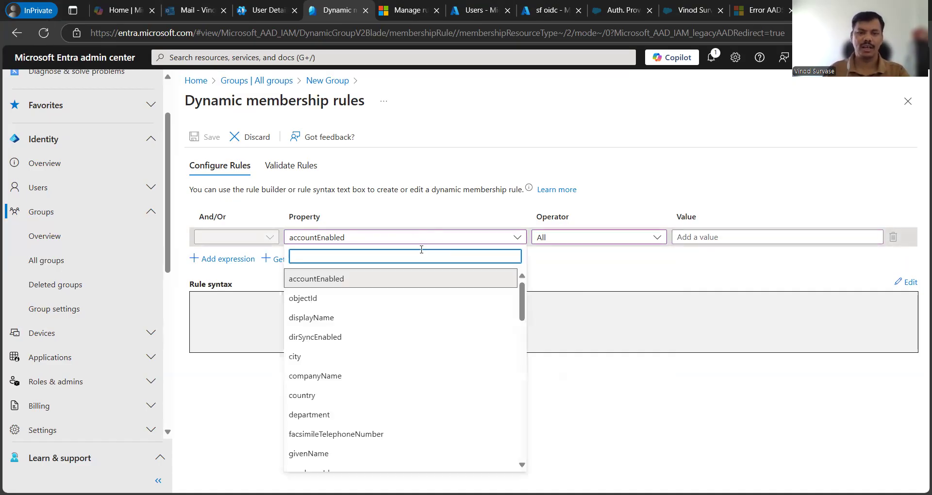
click(641, 324)
click(287, 168)
click(216, 167)
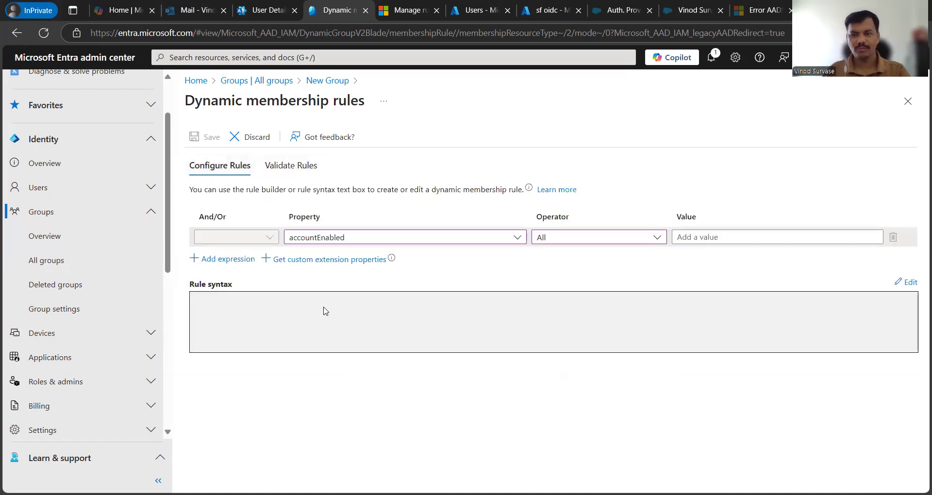
click(331, 81)
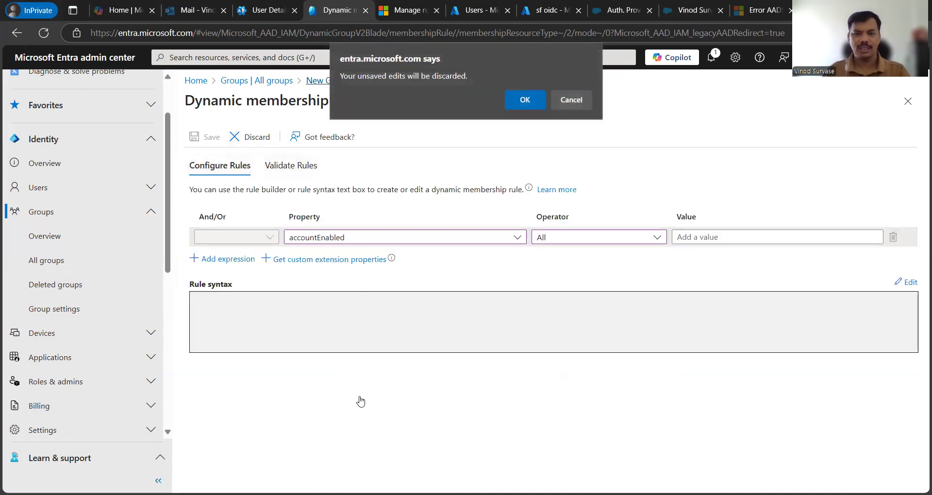
click(520, 110)
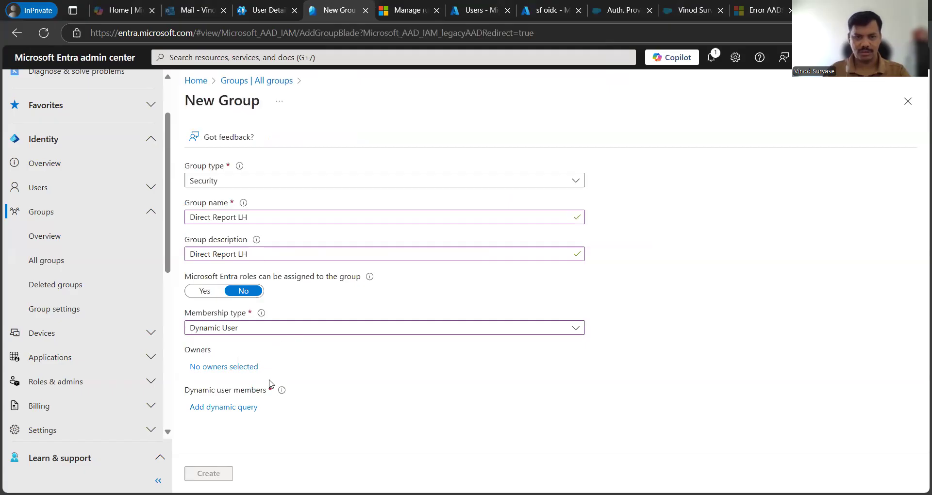
Step: Put the documentation's example Direct Reports rule into the dynamic query's rule syntax and remove its sample object ID, keeping the quotation marks
click(242, 408)
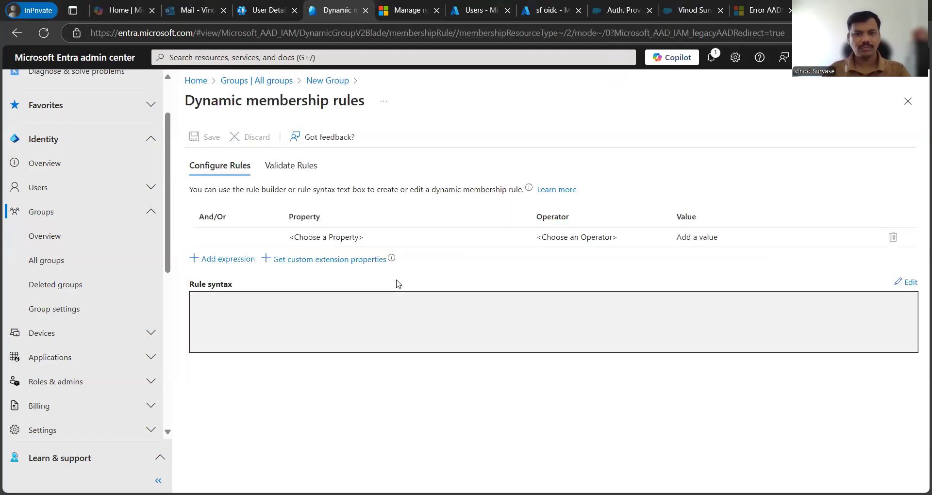
click(905, 284)
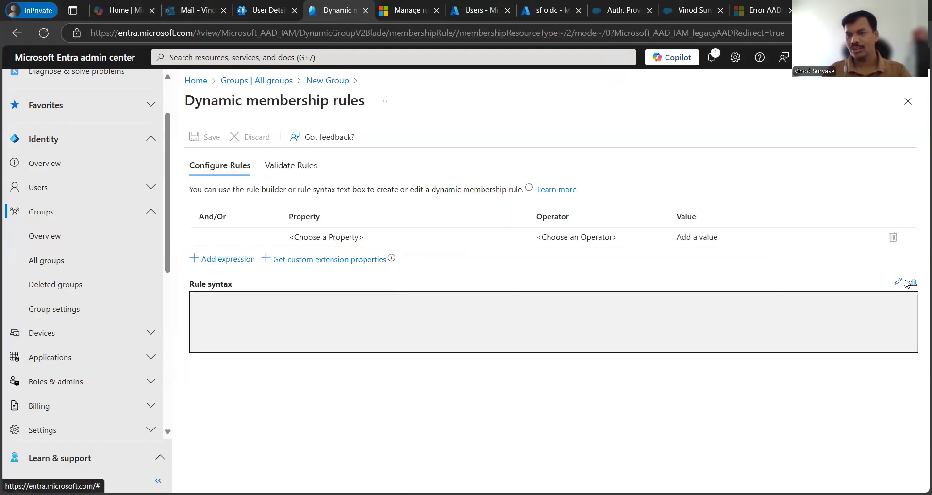
click(584, 216)
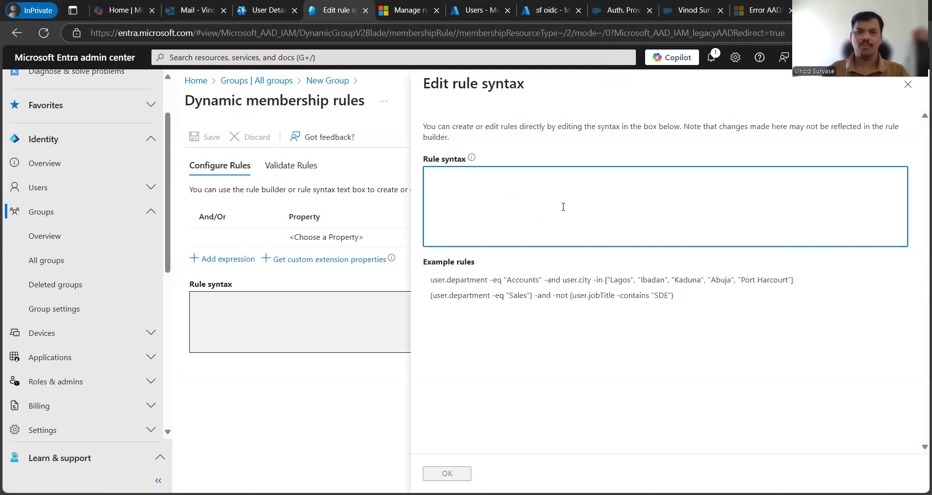
click(402, 11)
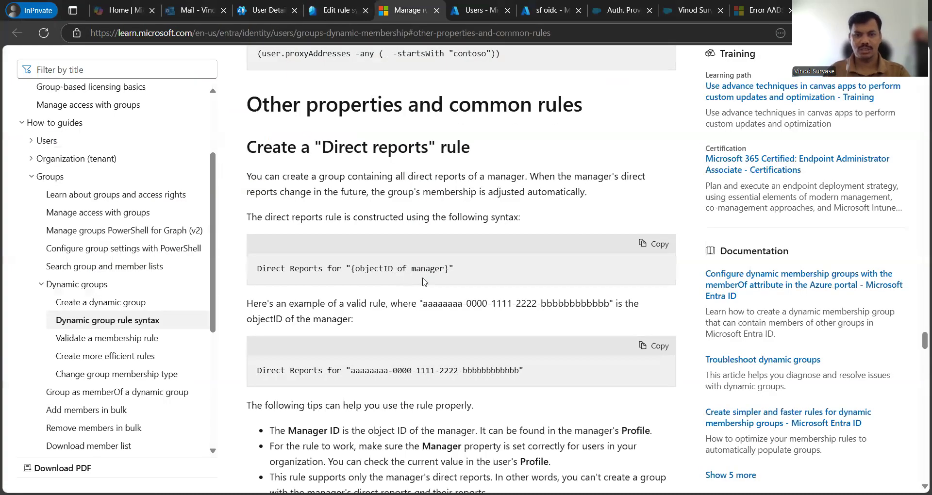
click(655, 346)
click(343, 10)
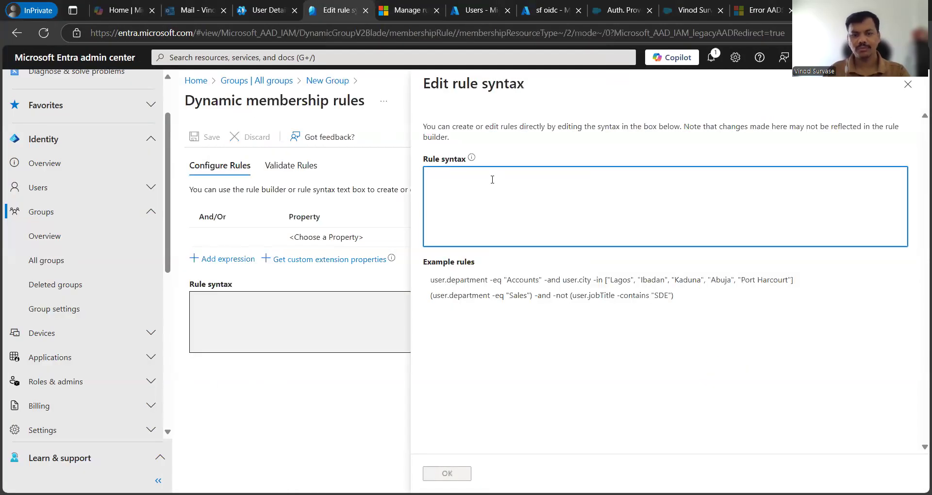
key(ctrl+v)
drag(495, 179, 648, 182)
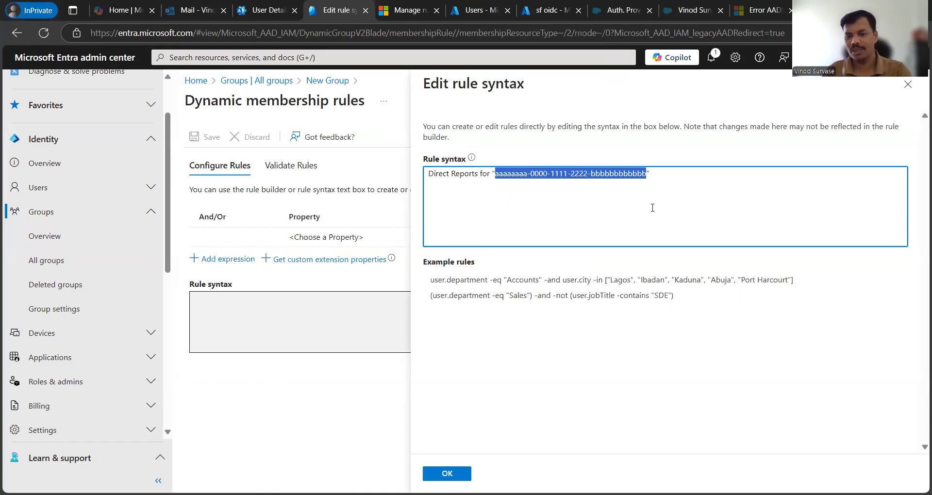
key(BackSpace)
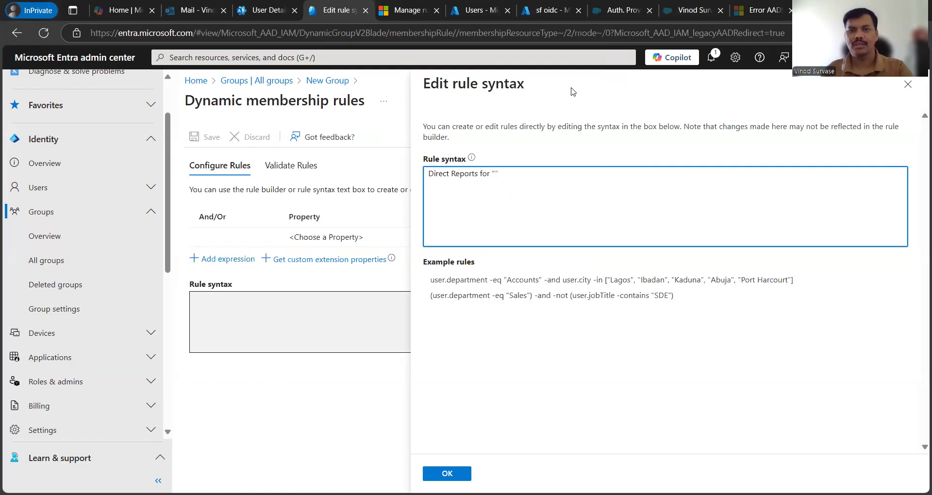
Step: Switch to the Azure portal's user list, search for "admin@", open the matching manager account and copy its object ID
click(478, 9)
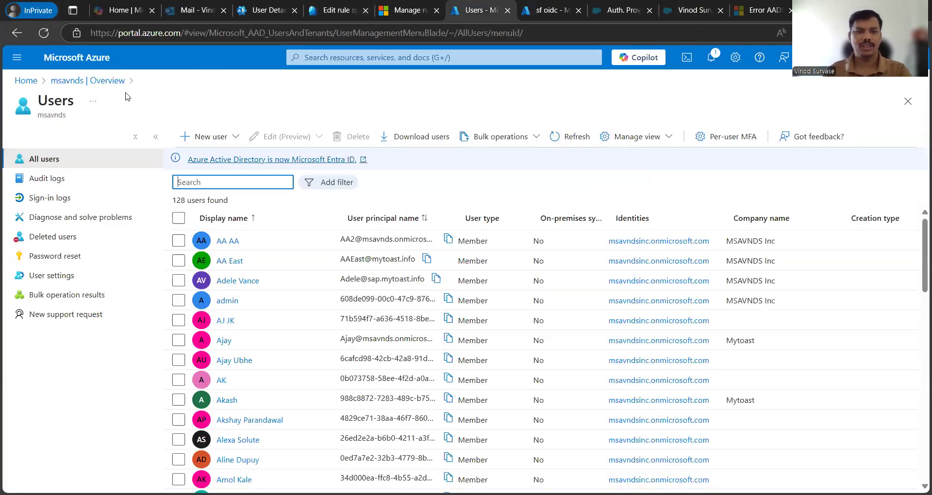
text(ad)
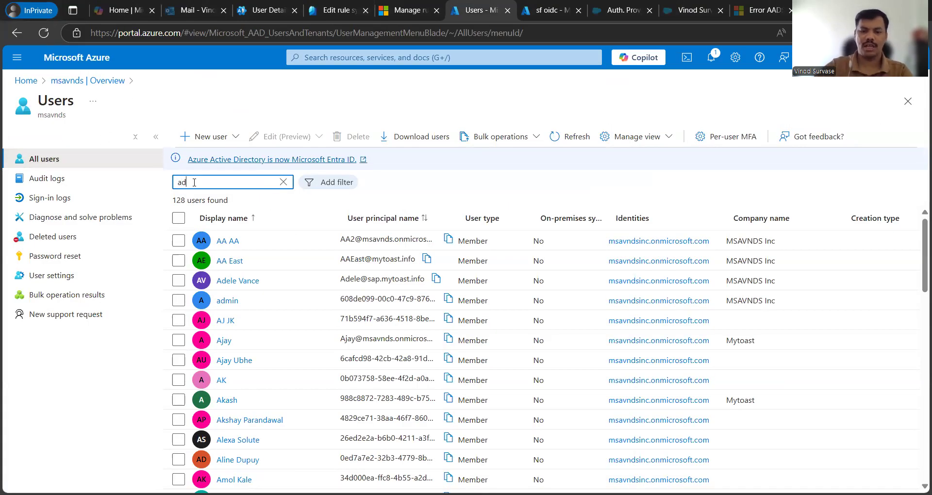
text(min@)
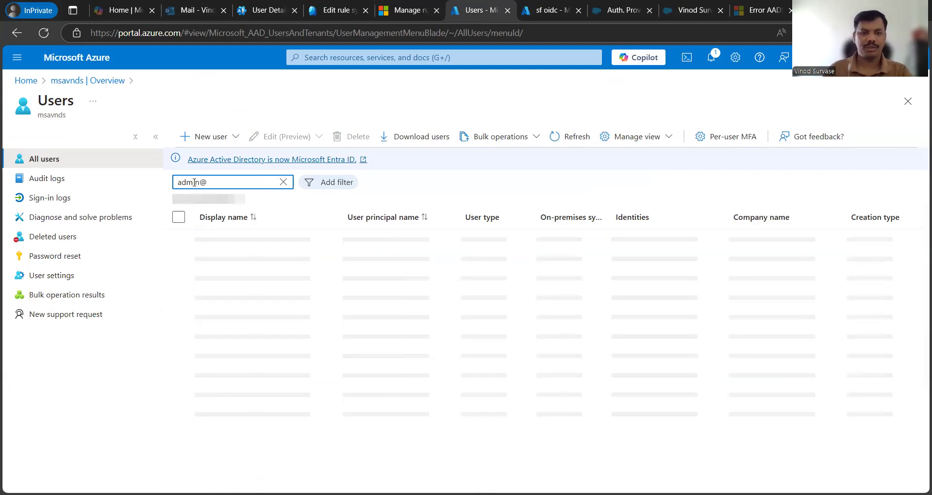
click(251, 246)
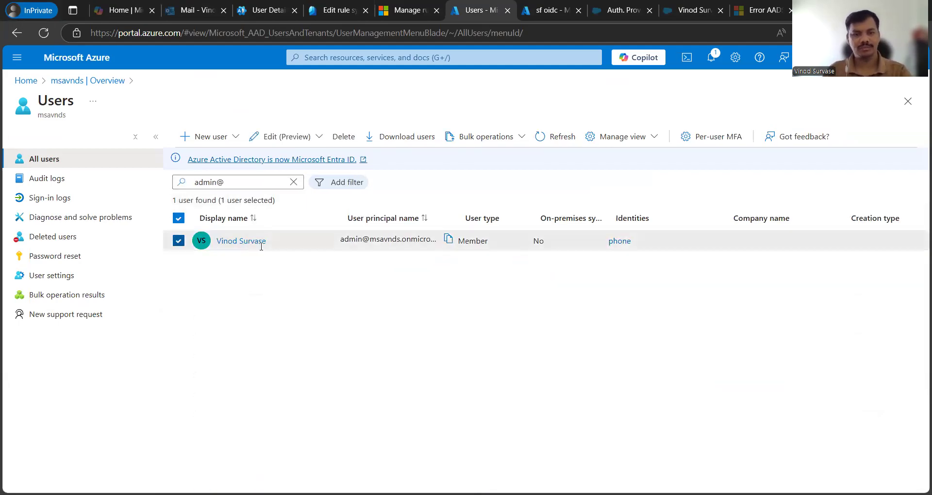
click(261, 245)
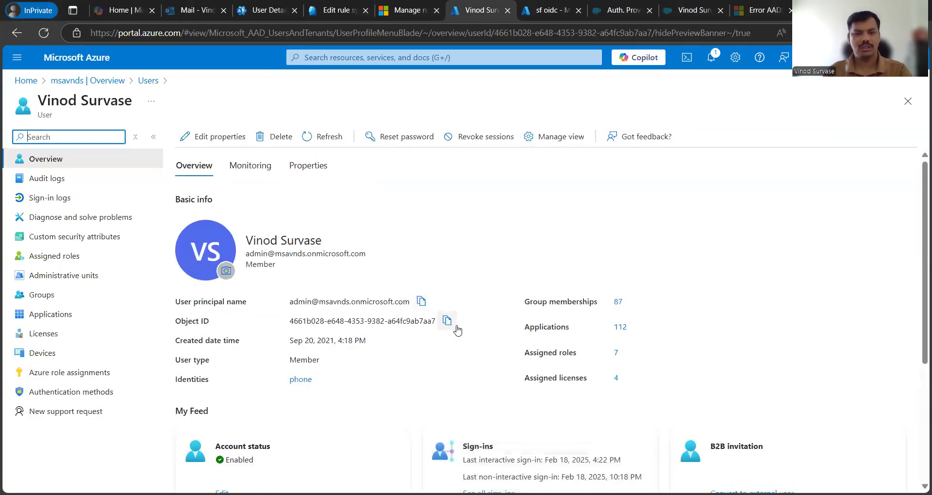
click(447, 320)
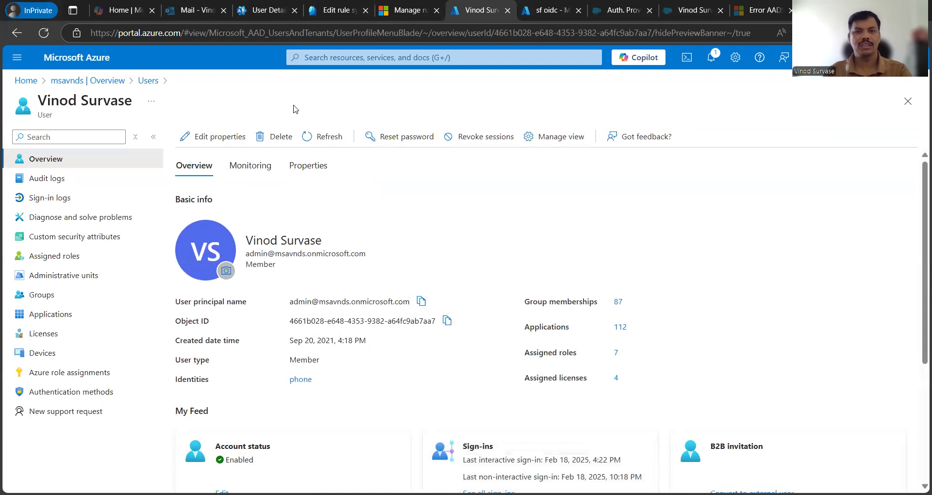
Step: Return to the Entra rule syntax, insert the manager's object ID between the quotation marks of the Direct Reports rule, and apply the rule
click(341, 6)
key(ctrl+v)
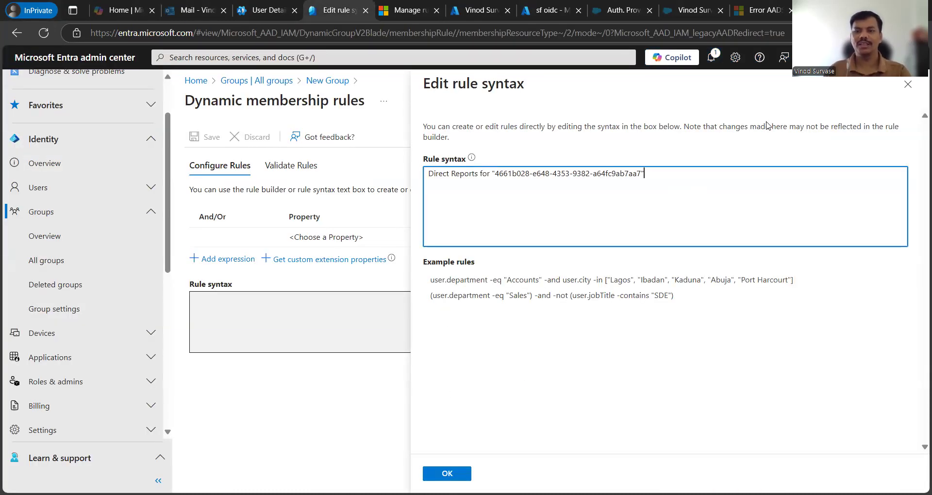
click(755, 98)
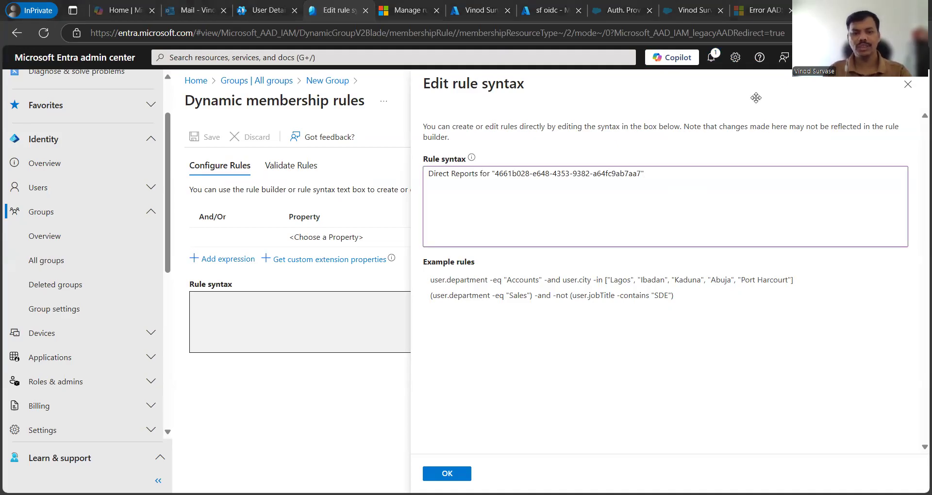
click(450, 474)
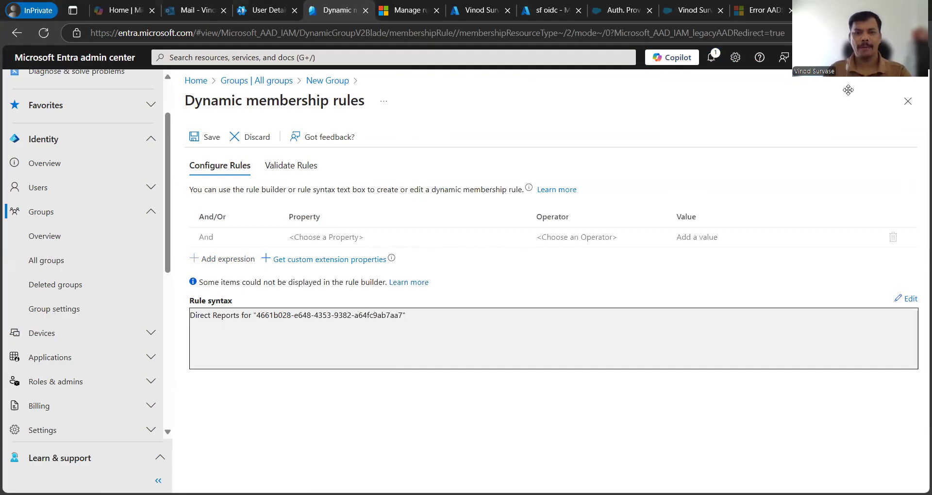
Step: Add the first two listed users for validation against the Direct Reports rule
click(206, 306)
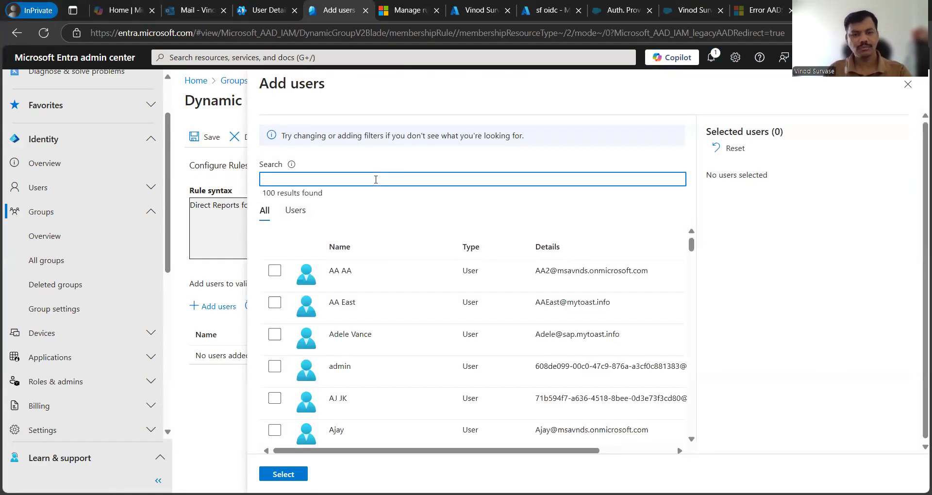
click(275, 270)
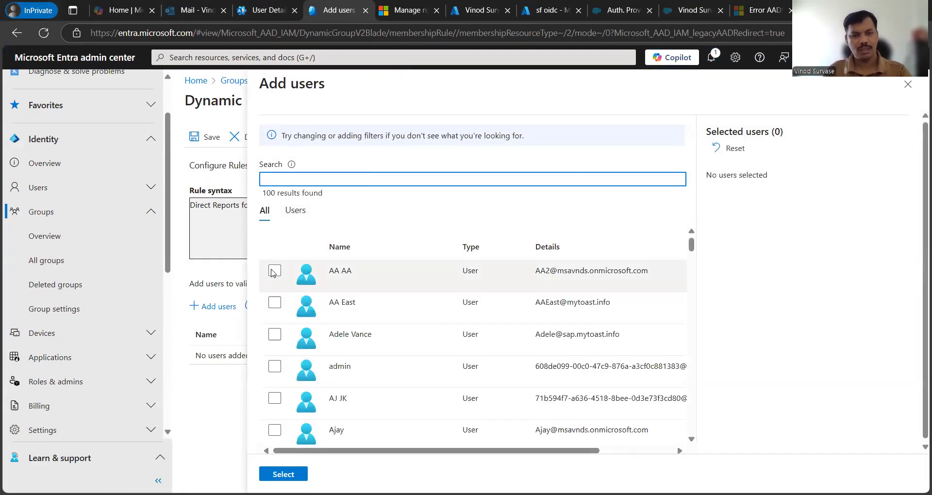
click(274, 304)
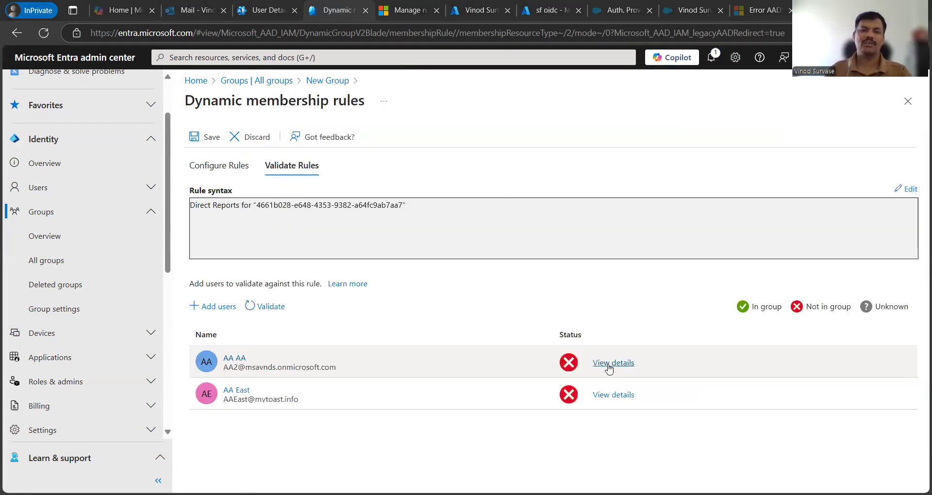
Step: Check the first user's verification details, and replace both validation users with the first match for the direct report's first name
click(609, 364)
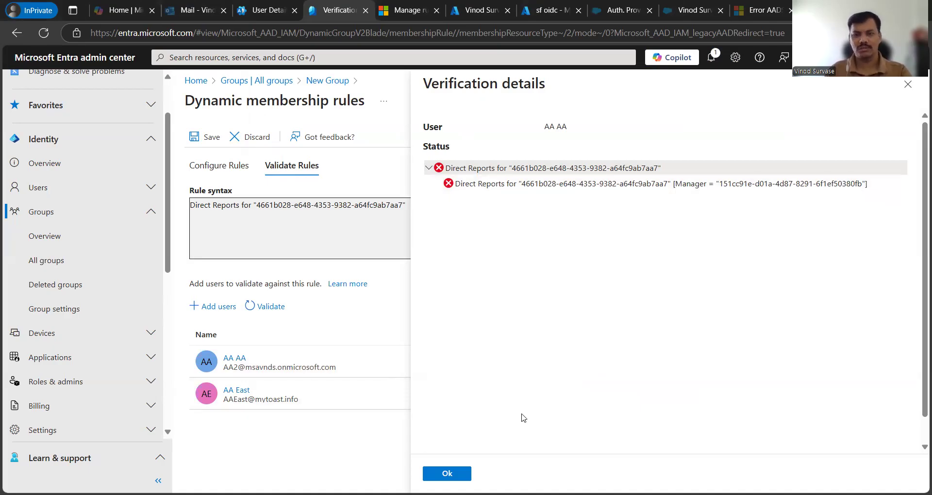
click(447, 473)
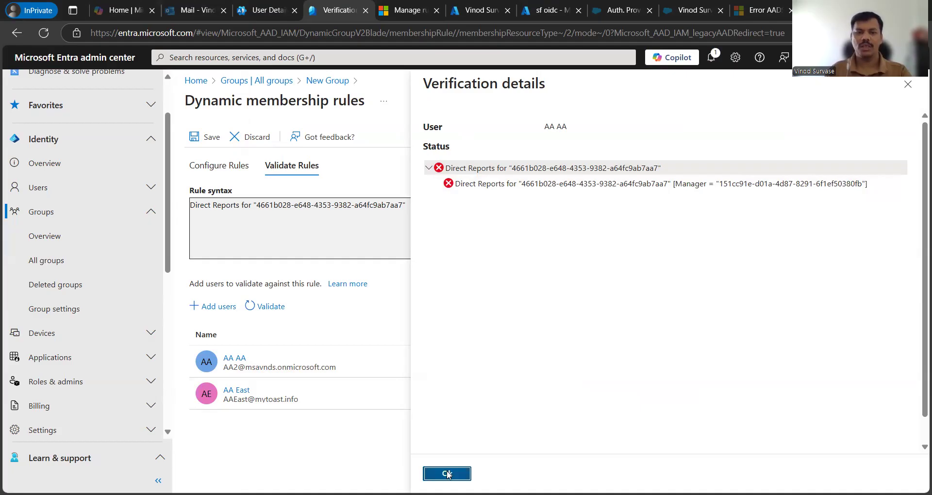
click(209, 307)
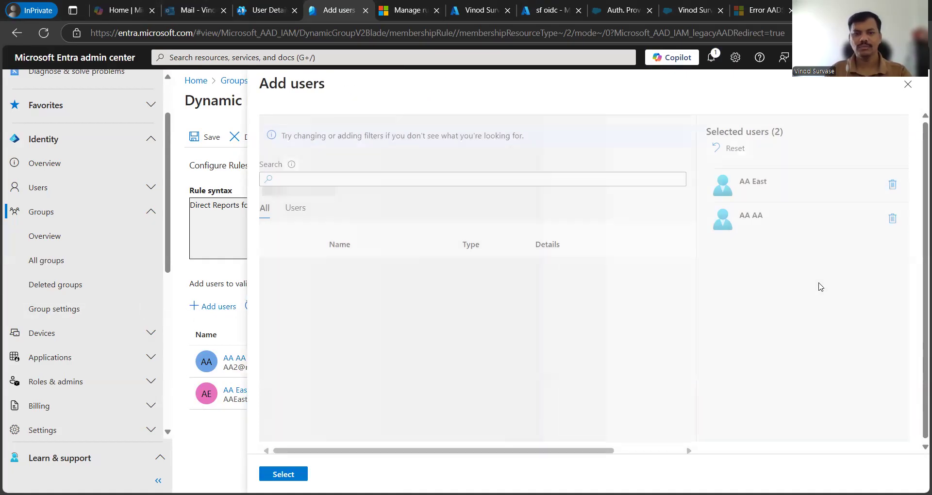
click(893, 185)
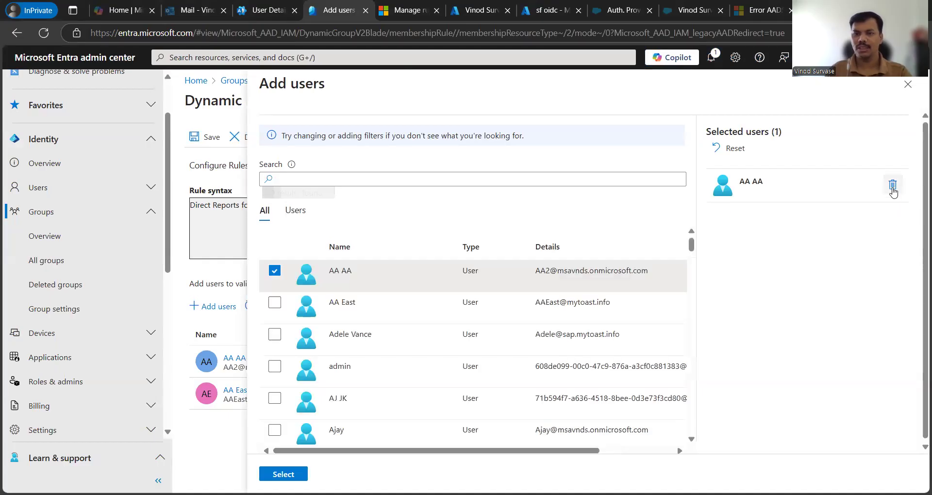
click(893, 184)
click(391, 178)
text(john)
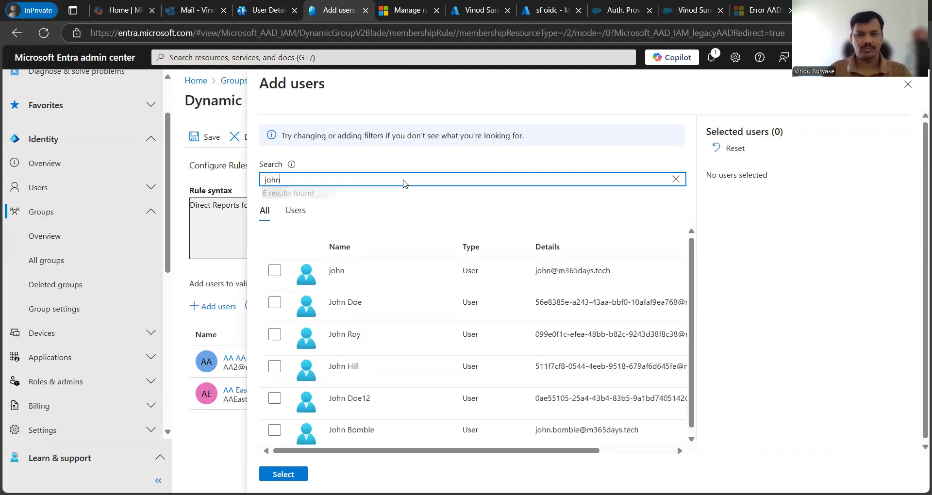
click(275, 271)
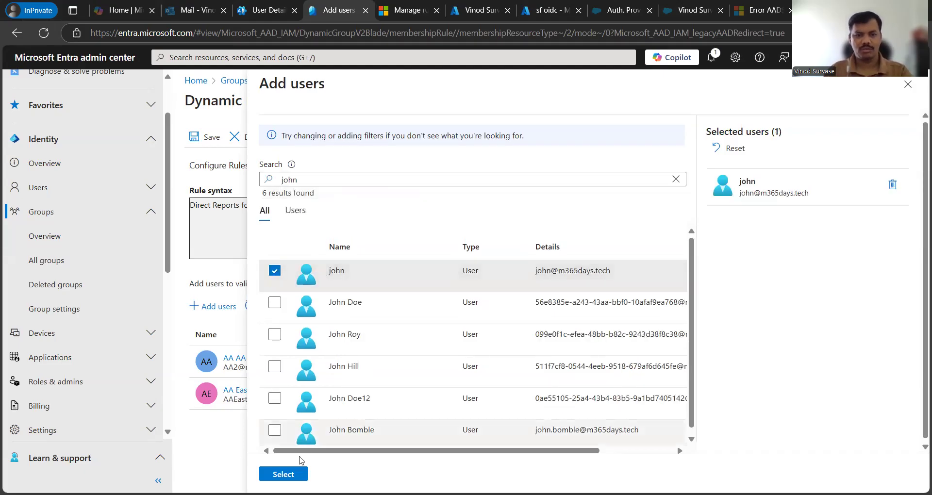
click(292, 474)
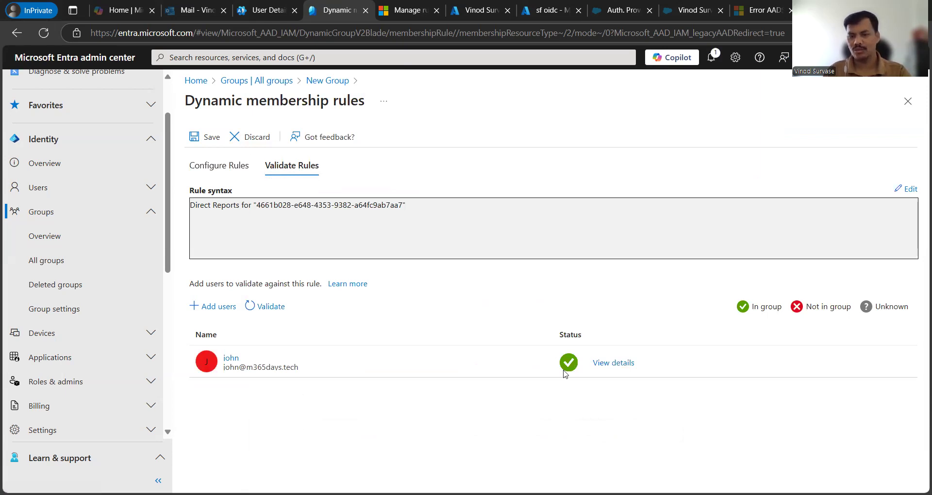
Step: Examine the direct report's verification details and compare the manager object ID with the one in the rule syntax
click(613, 362)
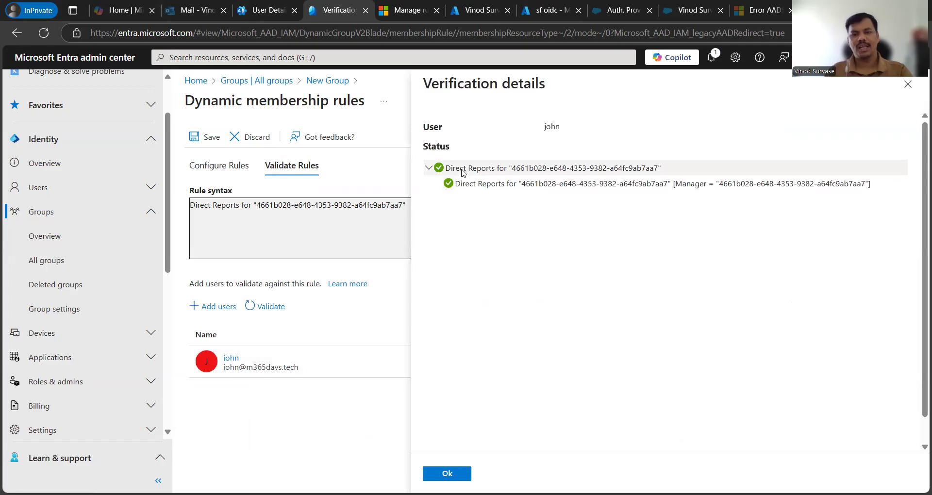
click(621, 170)
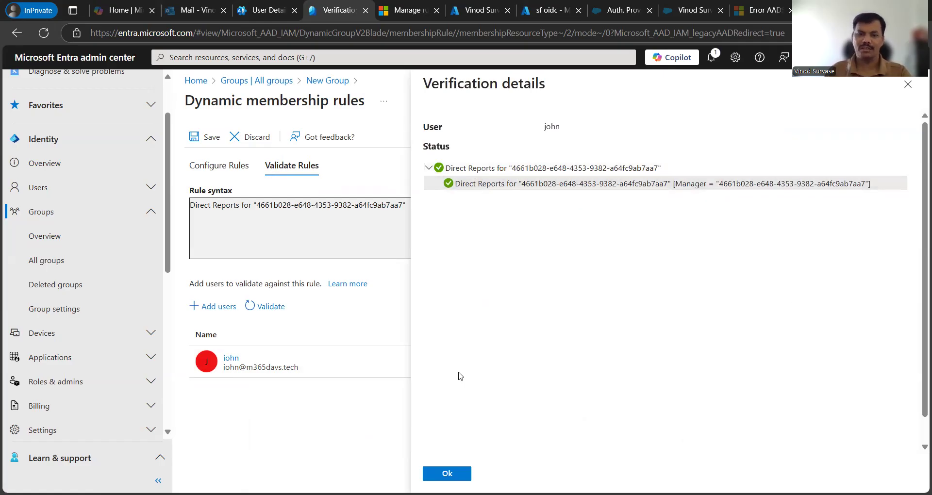
click(447, 473)
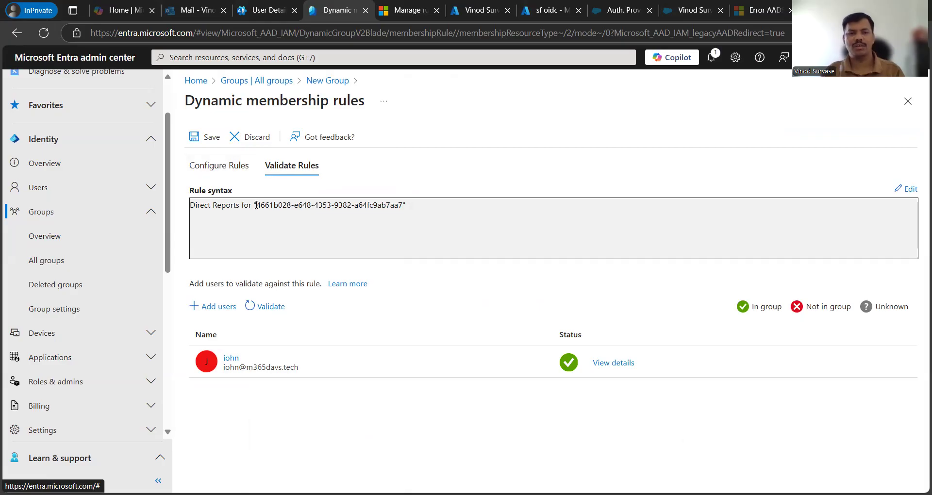
drag(257, 205, 429, 209)
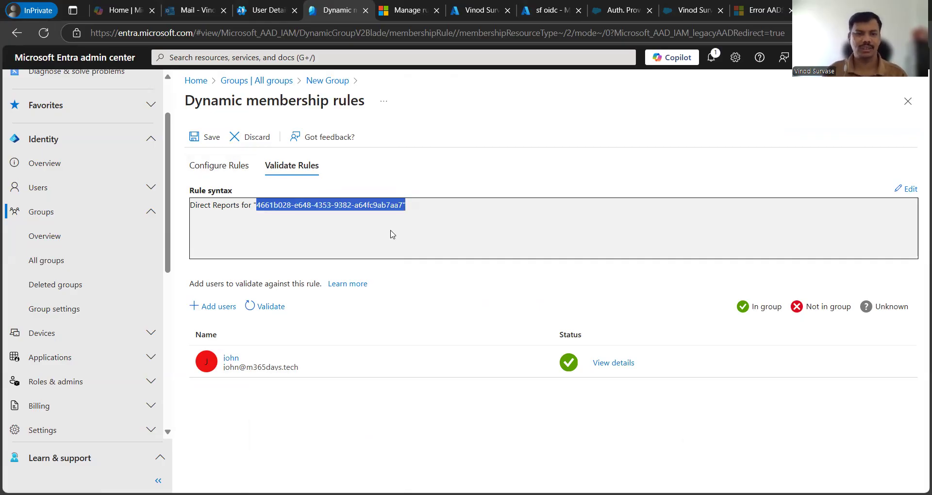
click(410, 232)
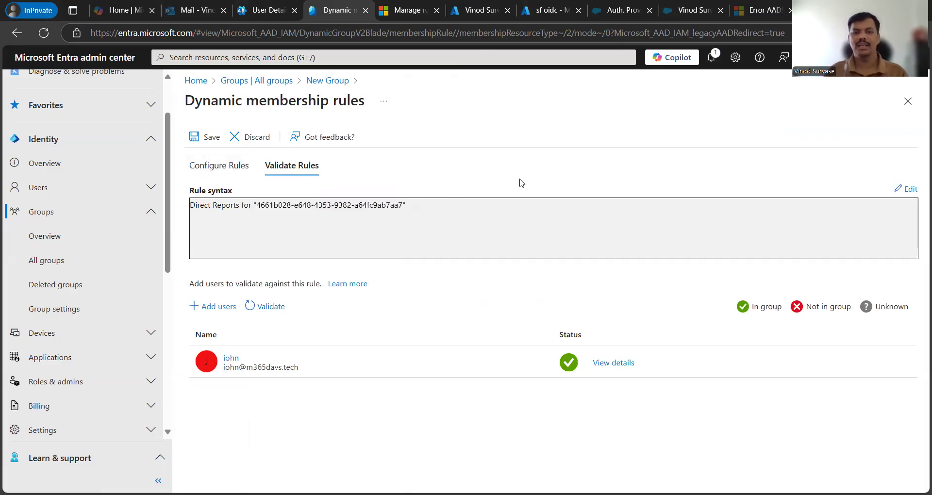
Step: Switch to the Azure portal's user list, search for the validated user's first name and open the matching account
click(476, 10)
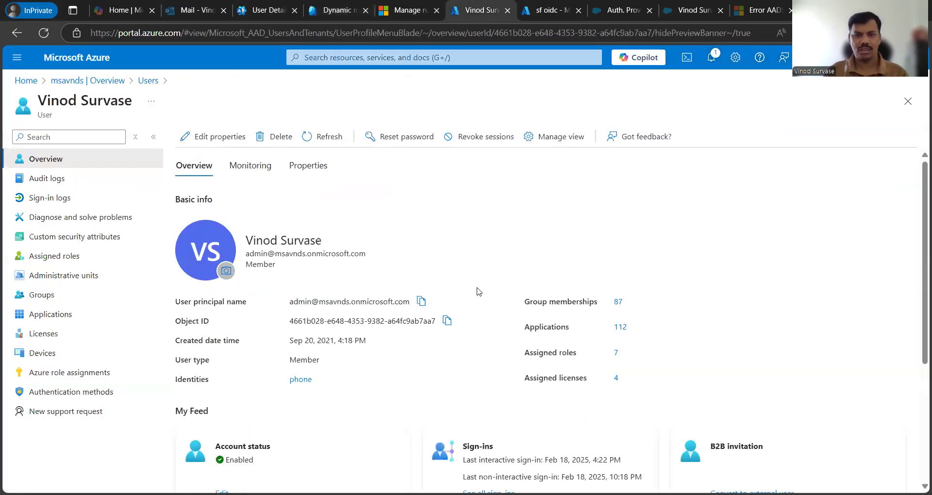
click(148, 80)
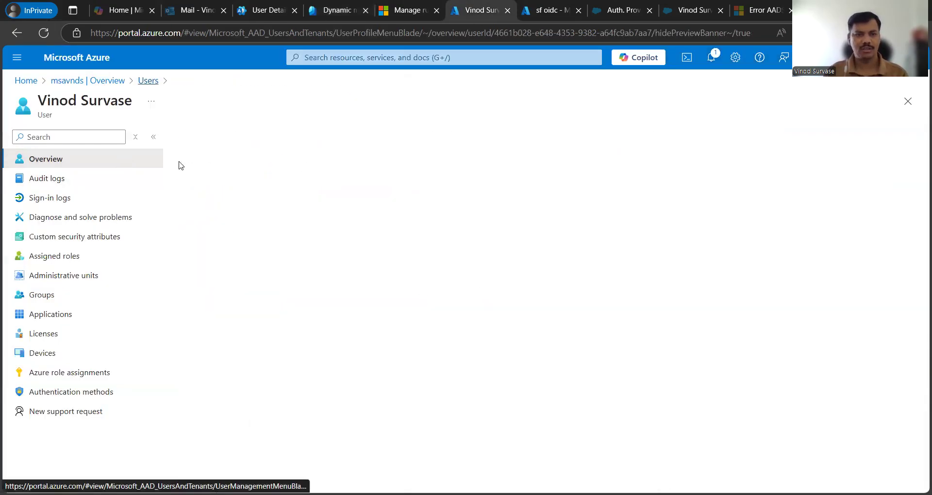
click(283, 182)
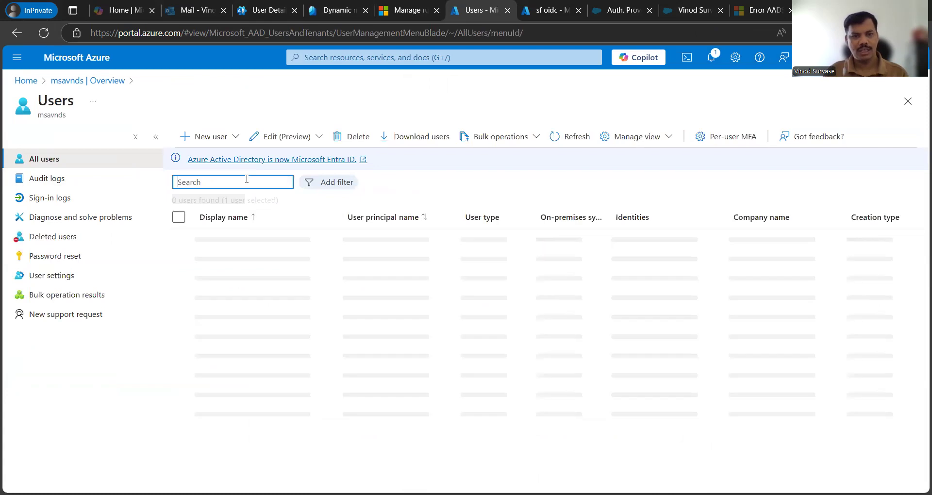
text(john)
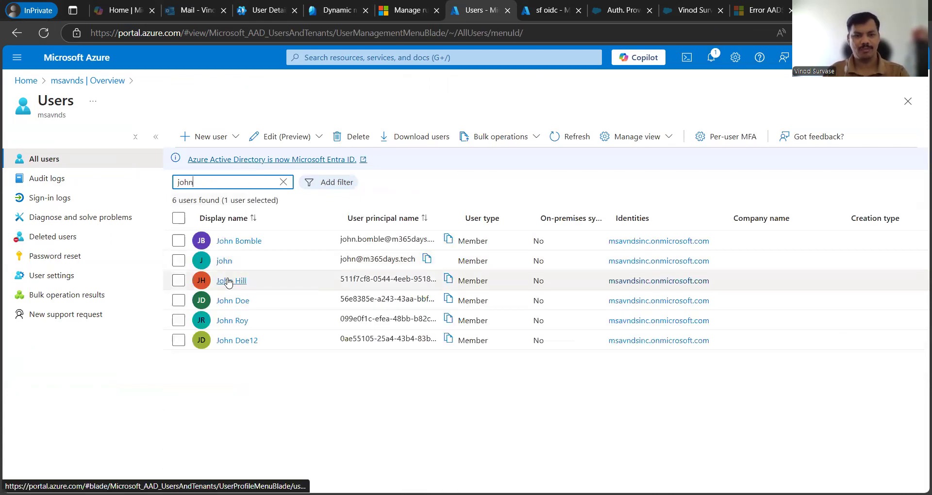
click(218, 261)
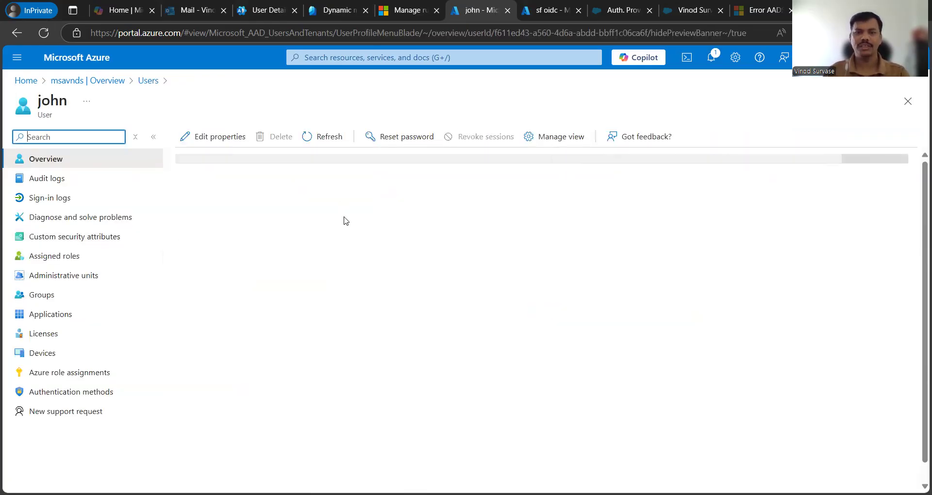
Step: Examine the manager and user principal name in the account's properties, and return to the user list with the account deselected
click(307, 166)
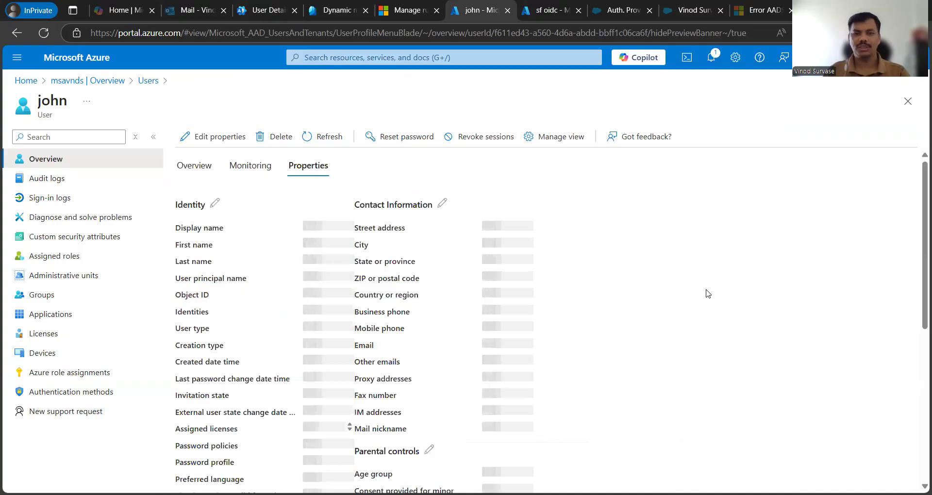
scroll(708, 294, down, 6)
drag(199, 390, 374, 394)
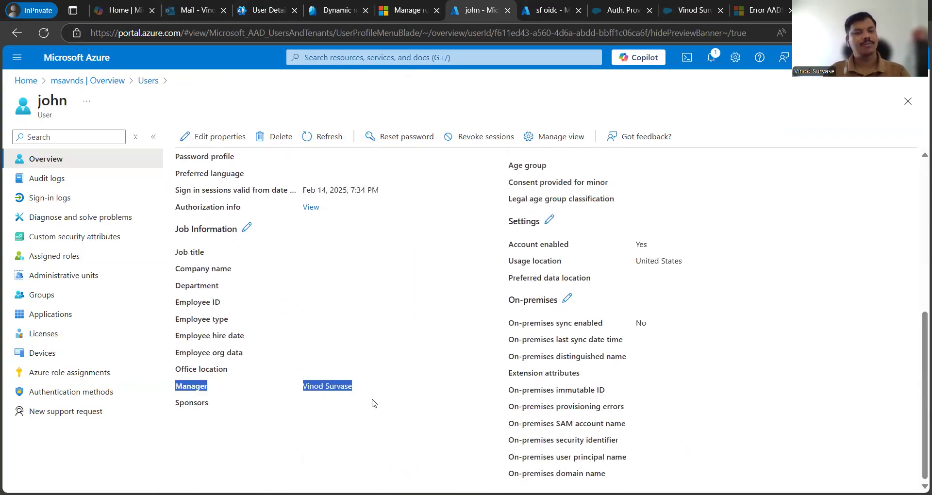
click(291, 427)
drag(293, 395, 373, 388)
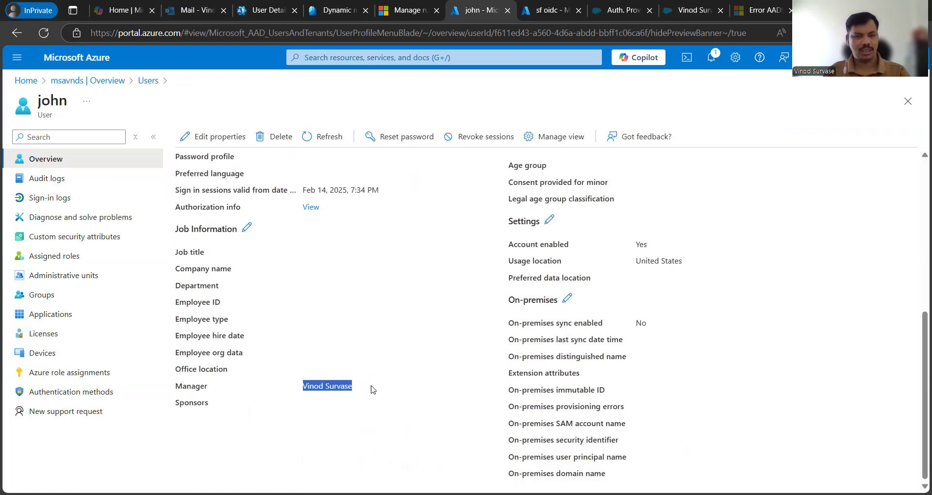
click(335, 436)
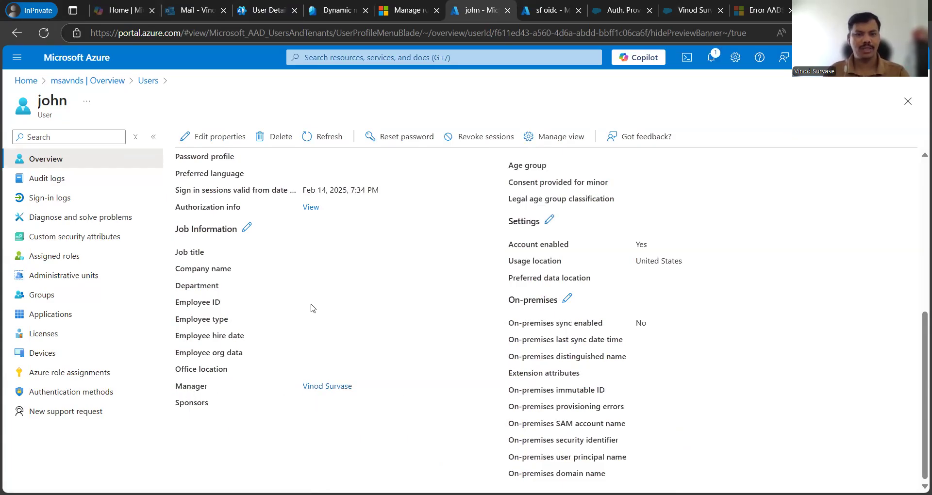
scroll(310, 308, up, 6)
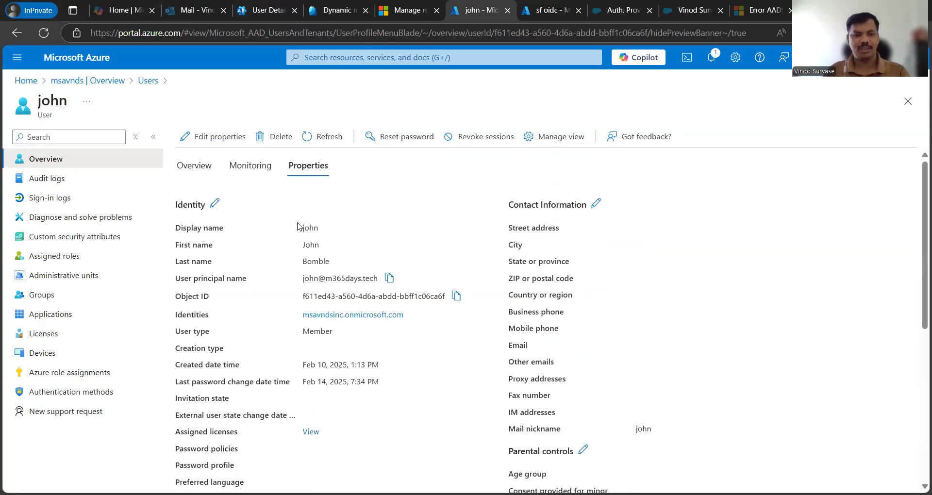
drag(295, 285, 360, 281)
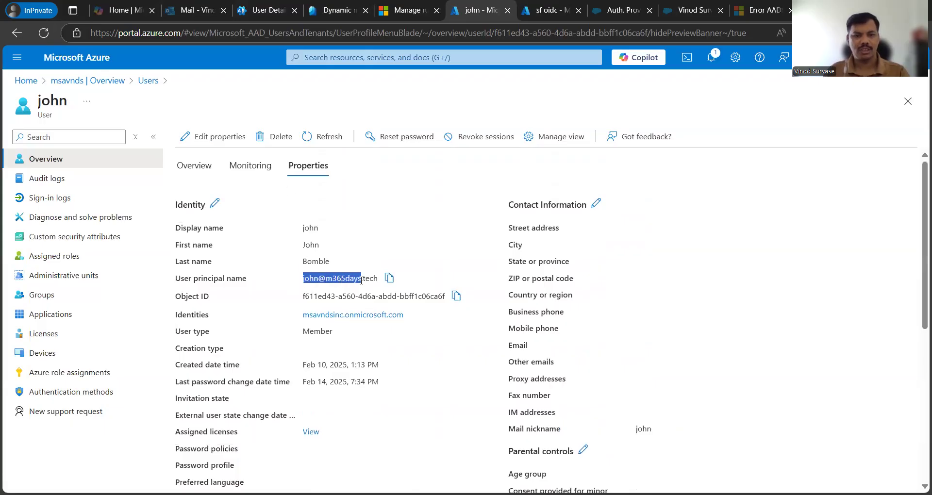
click(399, 230)
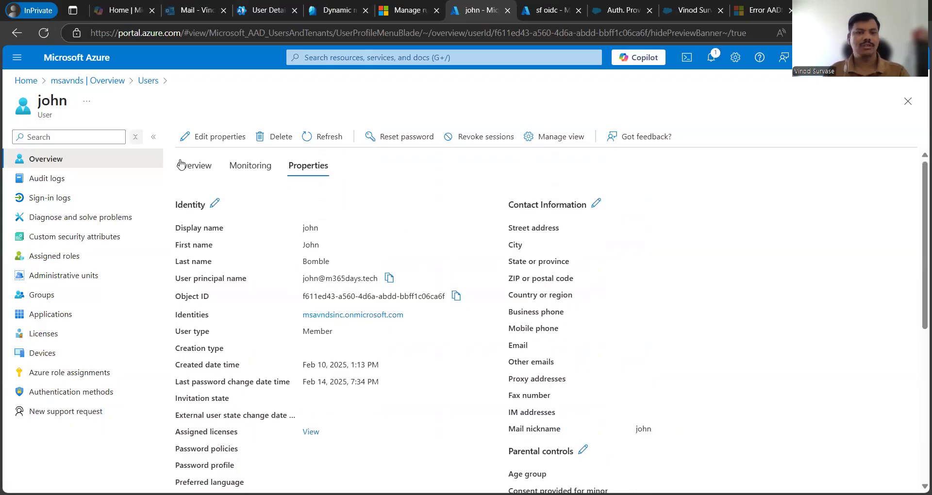
click(148, 81)
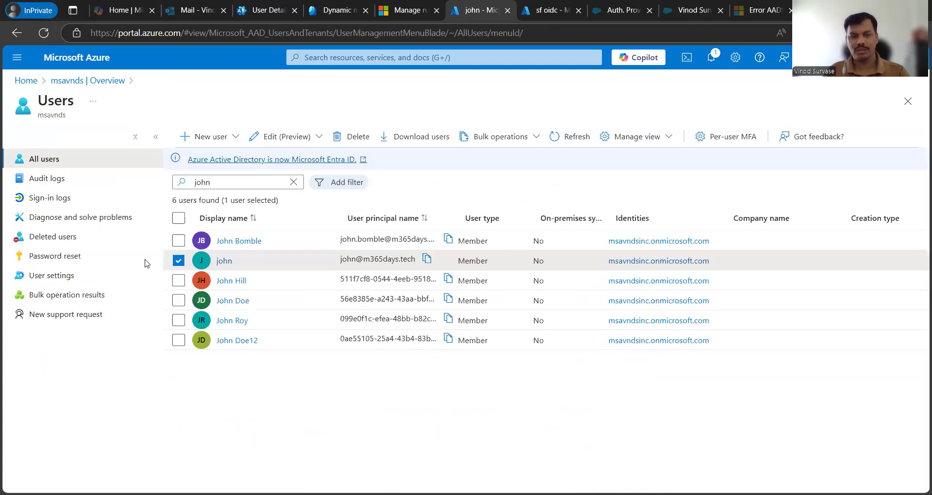
click(178, 262)
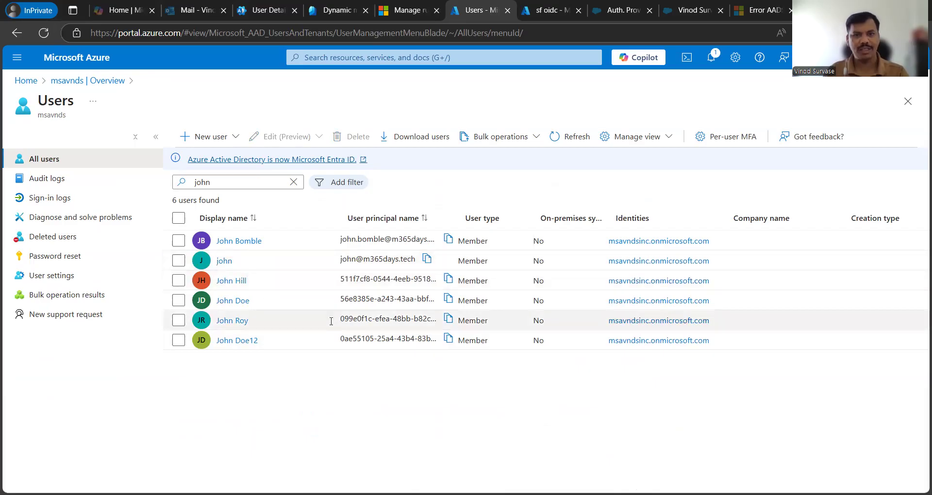
Step: Return to the Entra dynamic membership rules, save the Direct Reports rule and create the group "Direct Report LH"
click(340, 10)
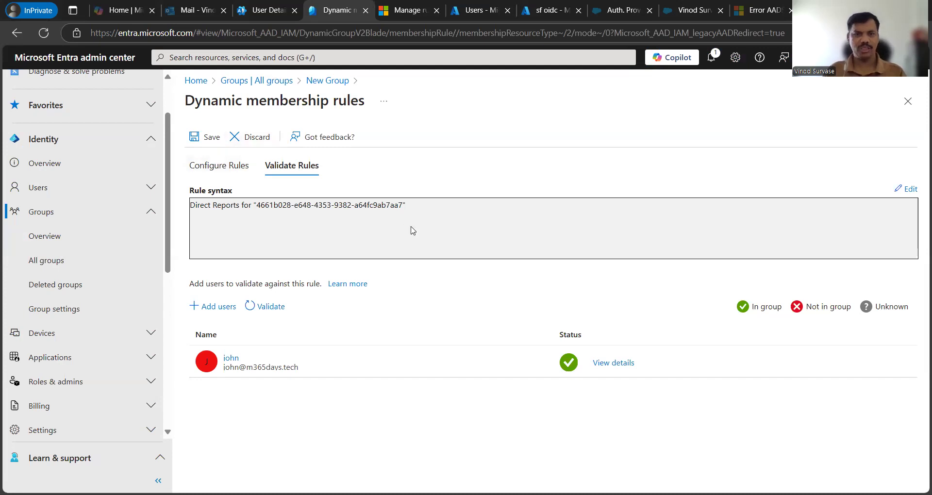
click(209, 166)
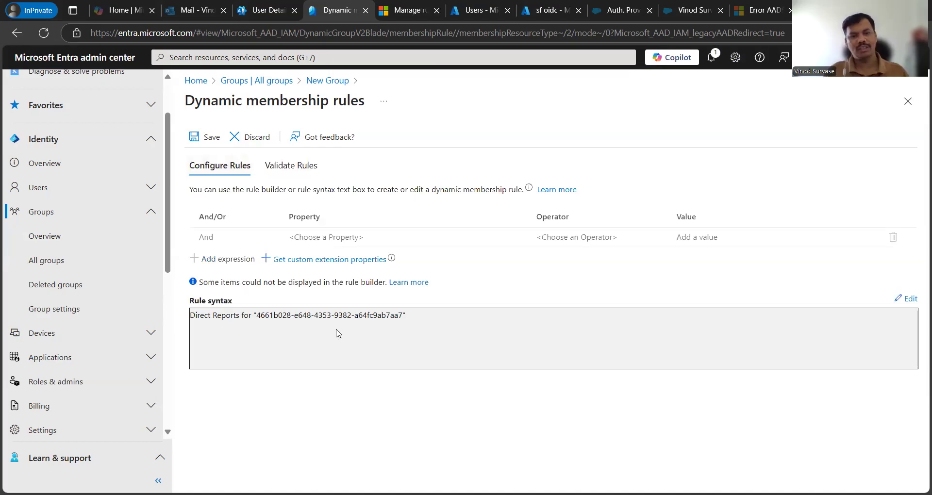
click(201, 138)
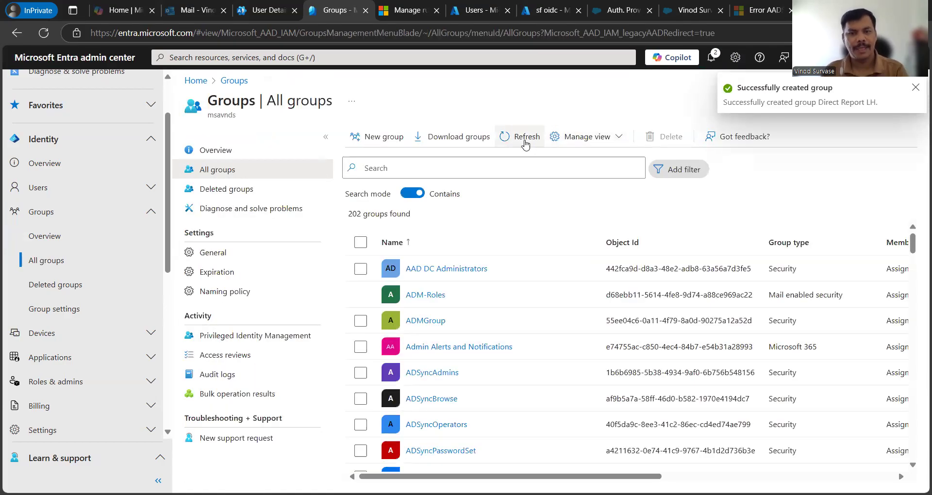
Step: Search all groups for "direct", open Direct Report LH and review its member counts and rule processing status
click(521, 166)
text(direct)
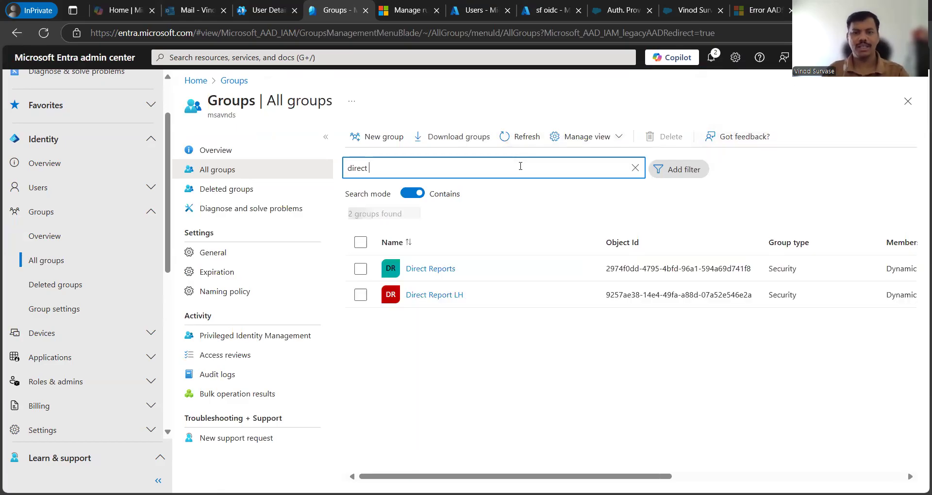
click(434, 296)
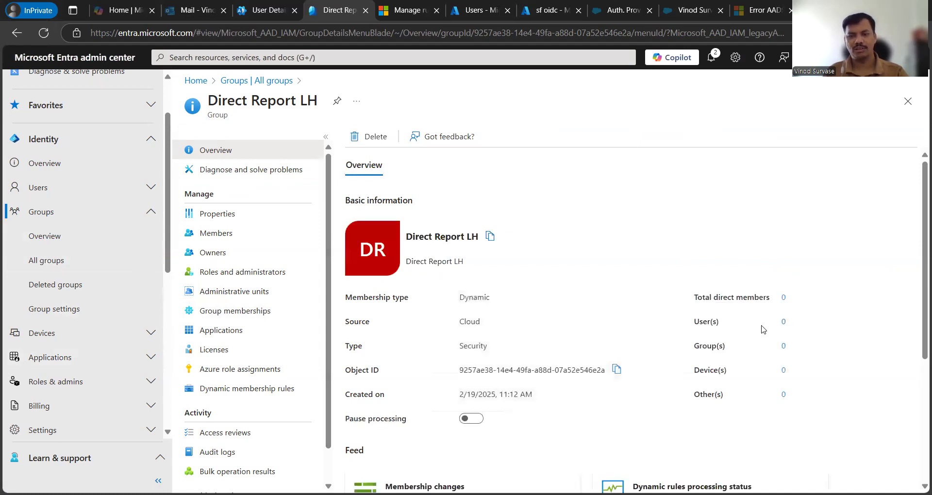
scroll(656, 236, down, 4)
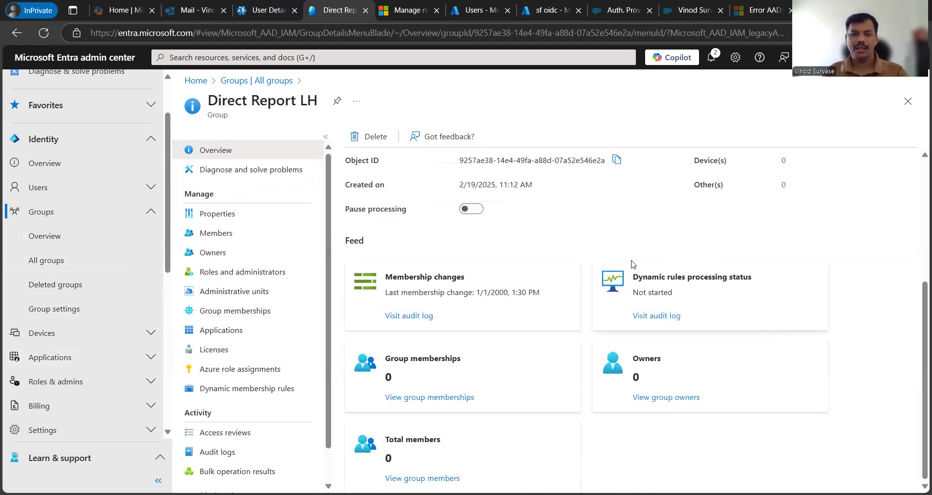
scroll(772, 329, up, 4)
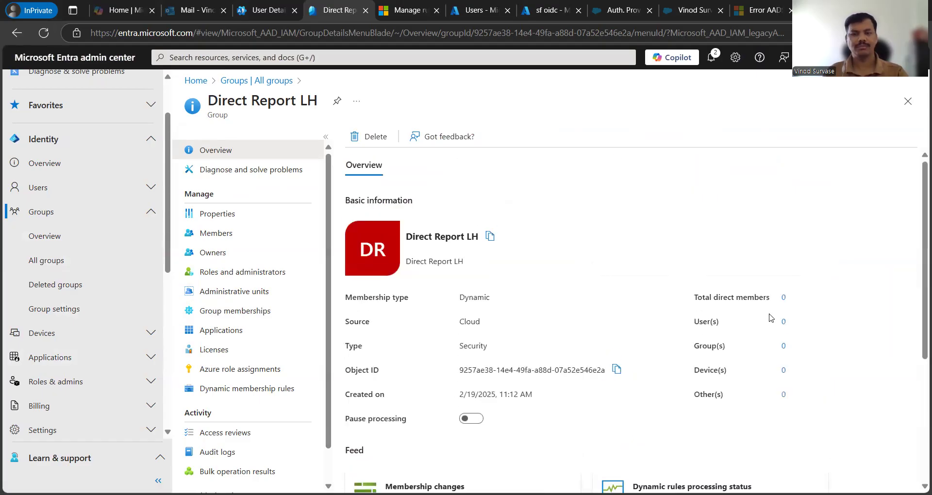
Step: Open the Direct Report LH group's dynamic membership rules and review the saved rule syntax
click(246, 390)
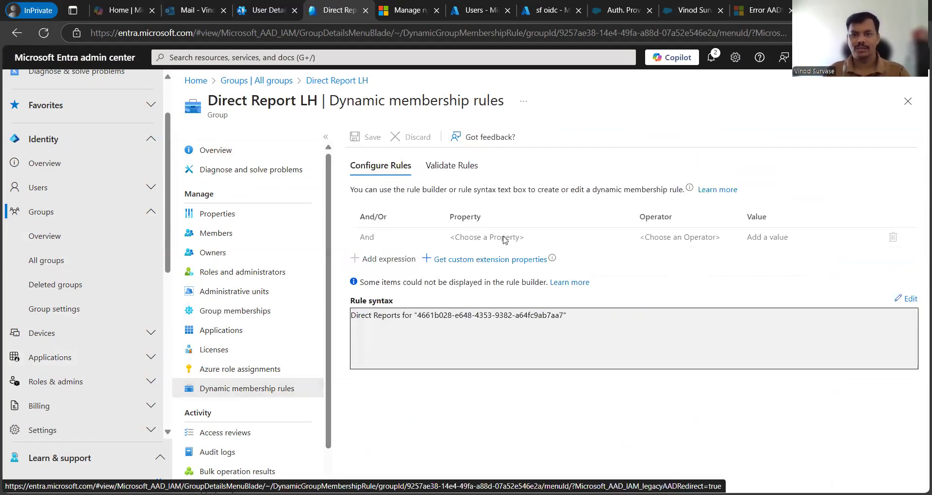
drag(576, 320, 348, 320)
click(578, 358)
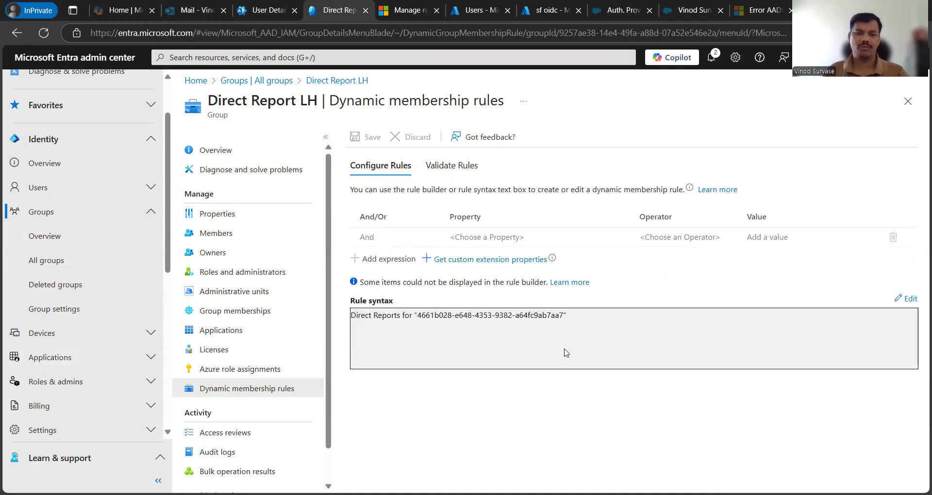
Step: Examine the Direct Reports expression and the manager's object ID in the group's saved rule
drag(584, 319, 356, 316)
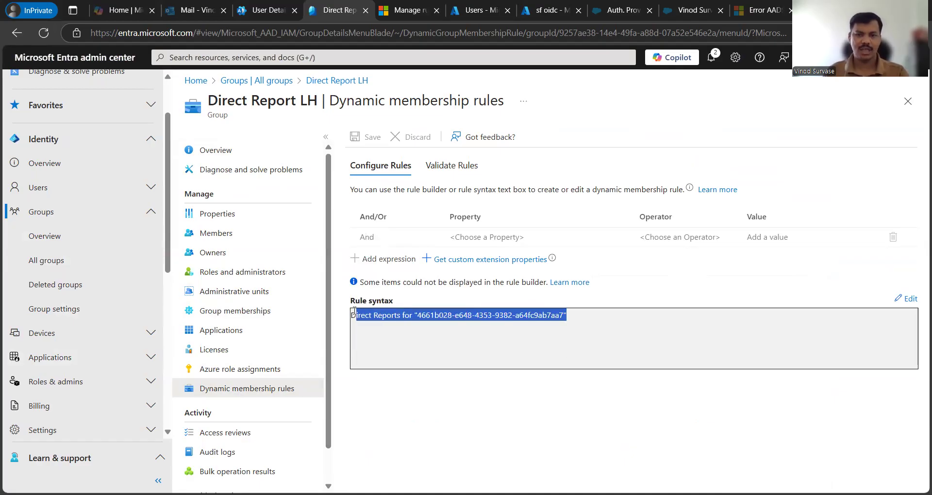
click(573, 350)
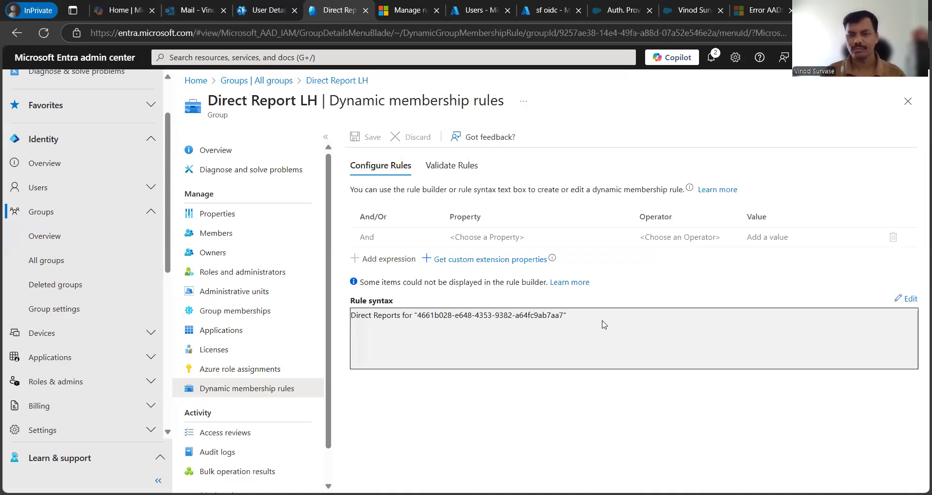
drag(610, 325, 356, 315)
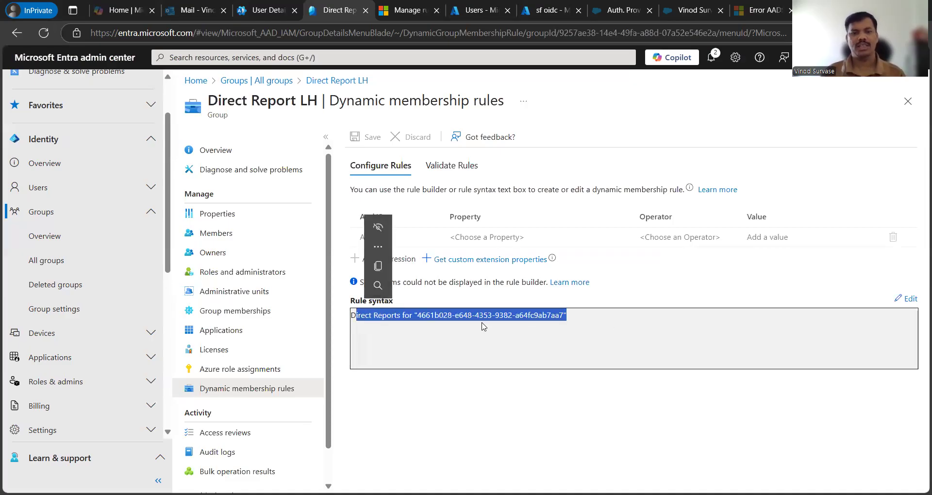
click(586, 349)
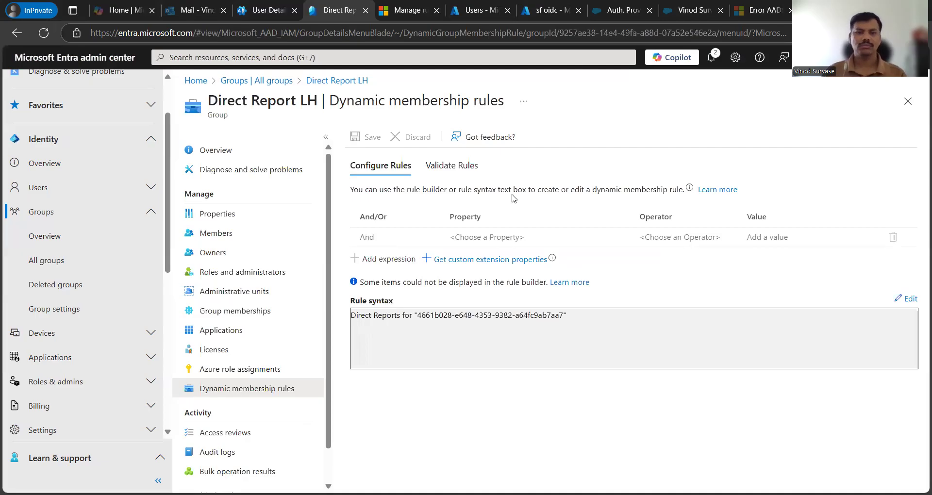
Step: Return to the list of all groups and clear the "direct" search
click(256, 80)
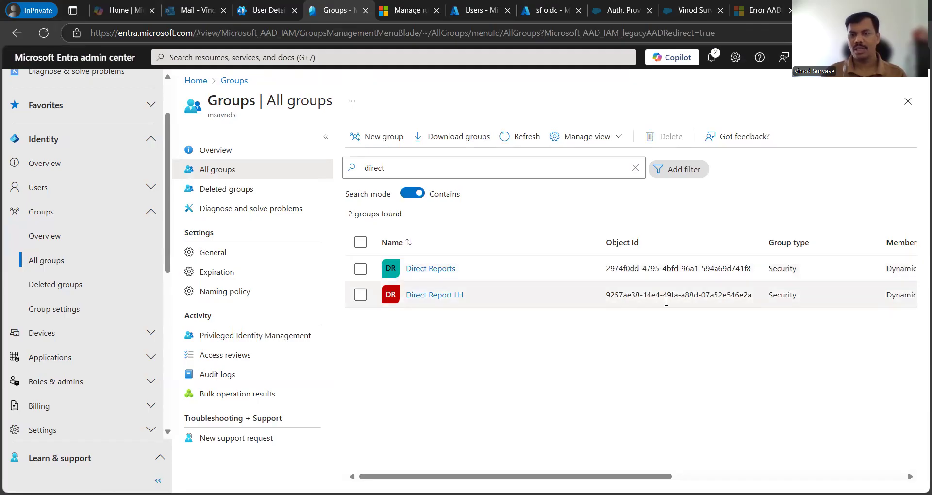
click(636, 173)
click(636, 171)
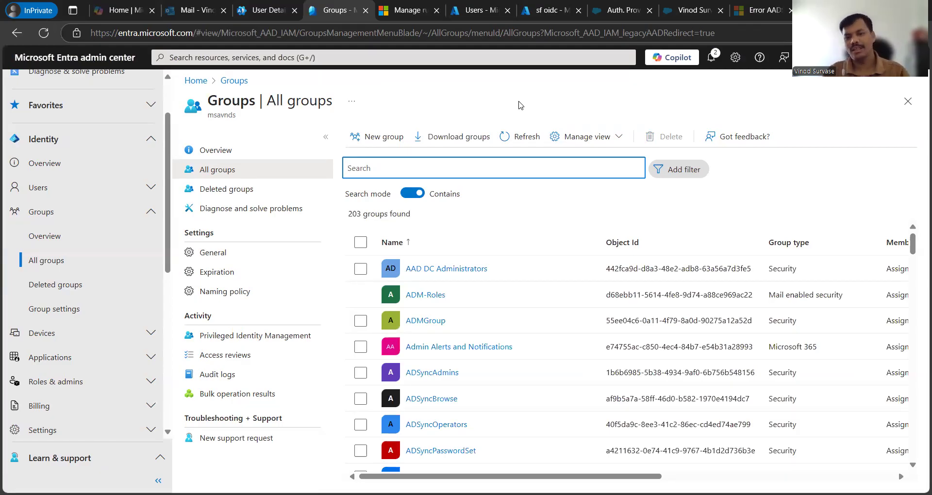
click(521, 106)
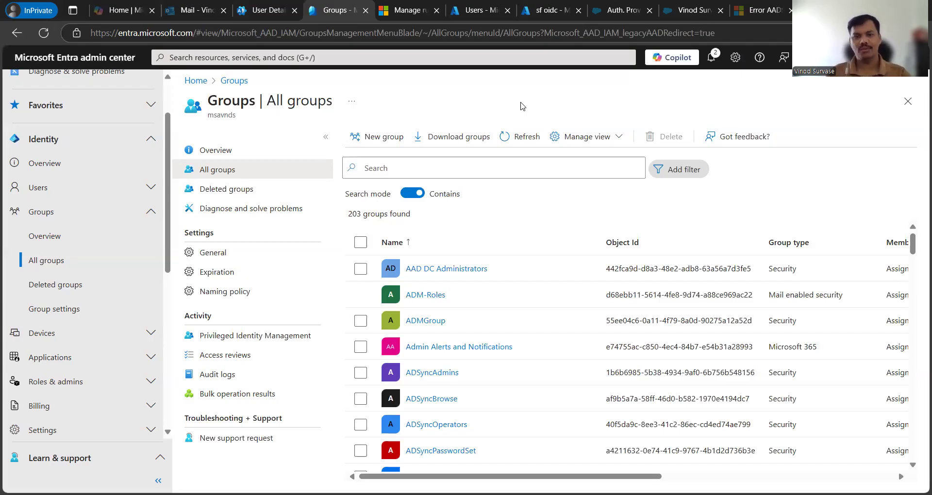
Step: Start a new security group and name it "ALL Users India"
click(386, 137)
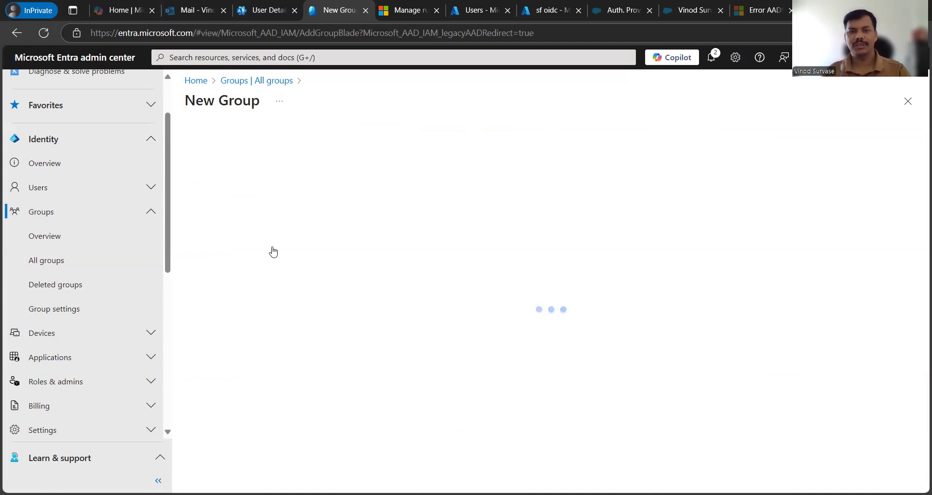
click(312, 218)
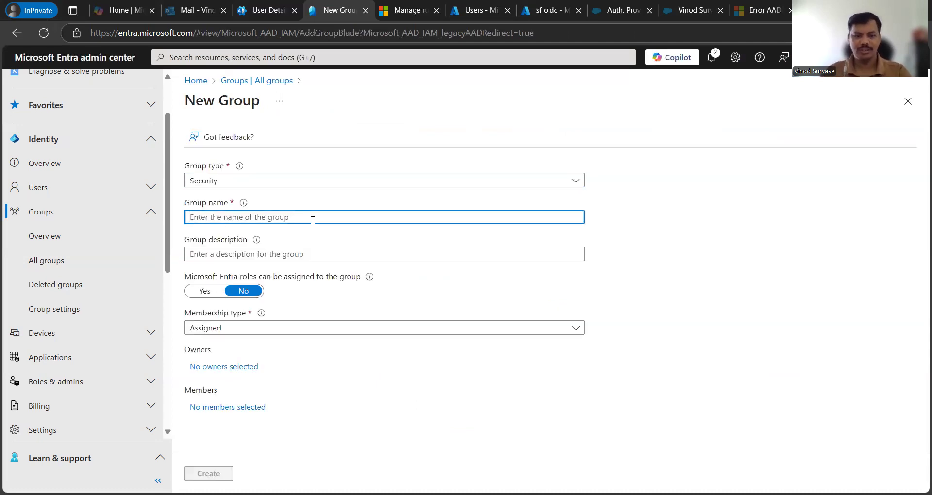
text(ALL USers)
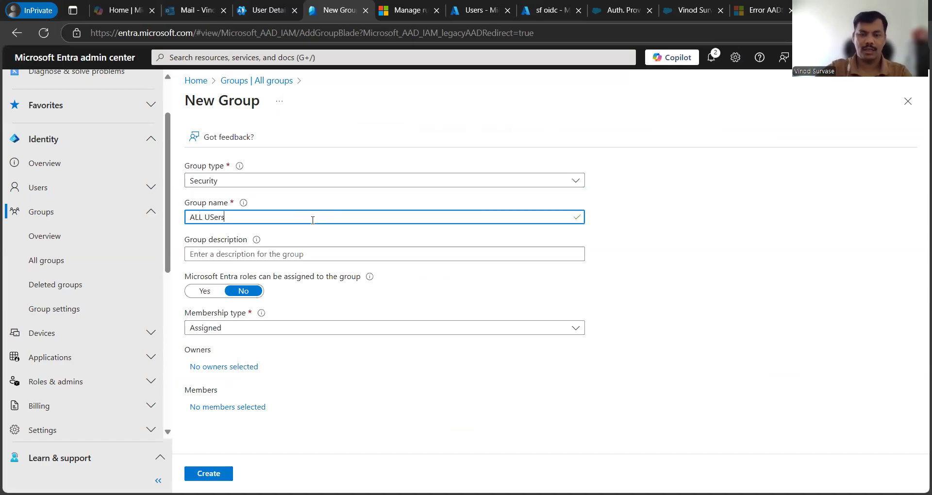
key(BackSpace)
key(BackSpace)
key(BackSpace)
text(sers)
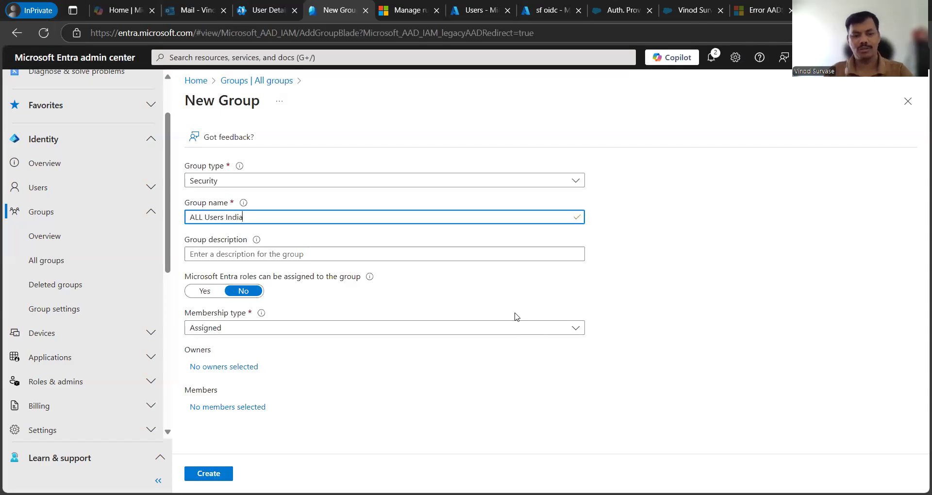
Step: Copy the group name into the group description so it reads "ALL Users India"
key(ctrl+a)
key(ctrl+c)
click(651, 272)
click(319, 252)
key(ctrl+v)
click(658, 300)
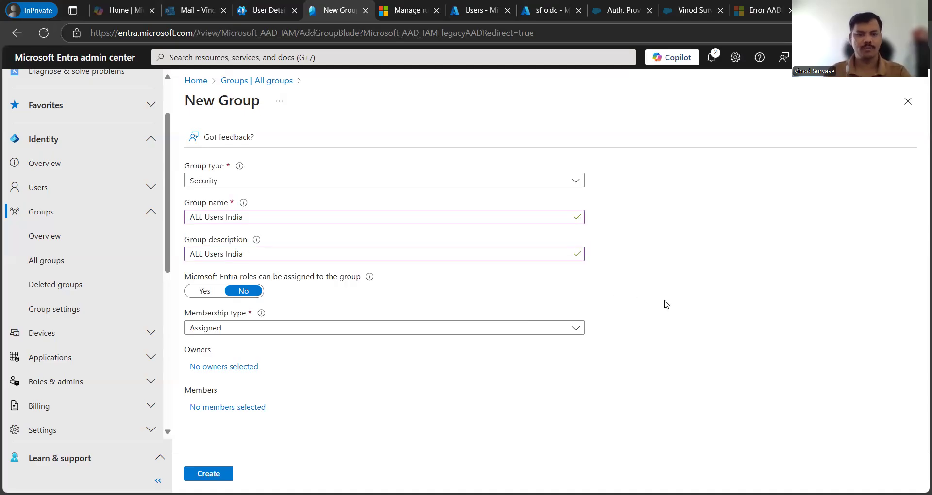
Step: Set the membership type to Dynamic User and open the dynamic query's rule syntax for editing
click(258, 329)
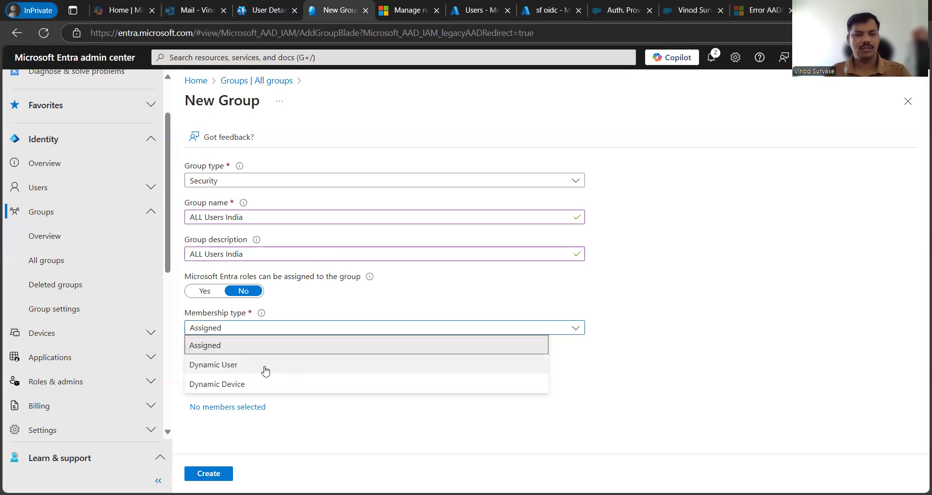
click(264, 371)
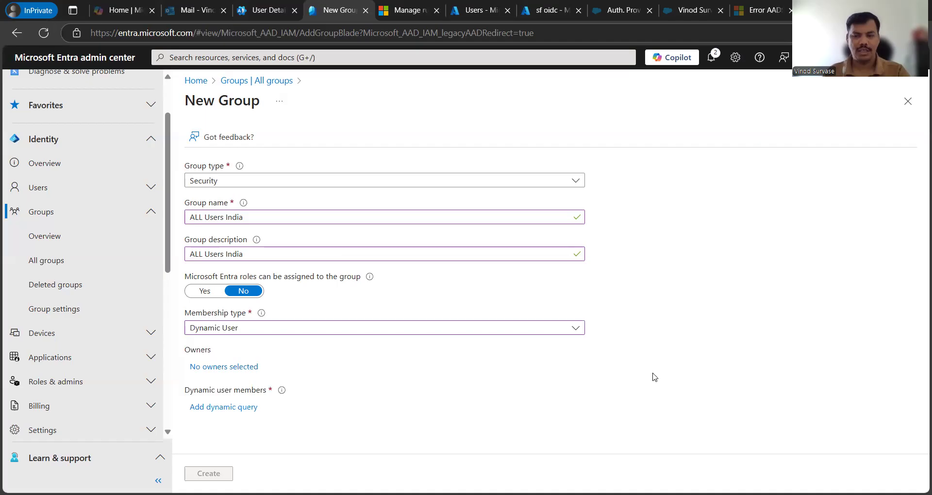
click(214, 413)
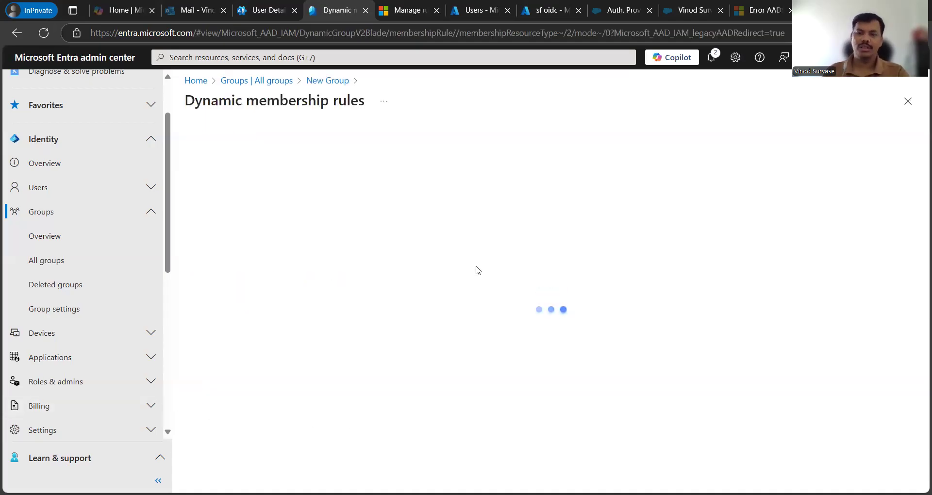
click(324, 236)
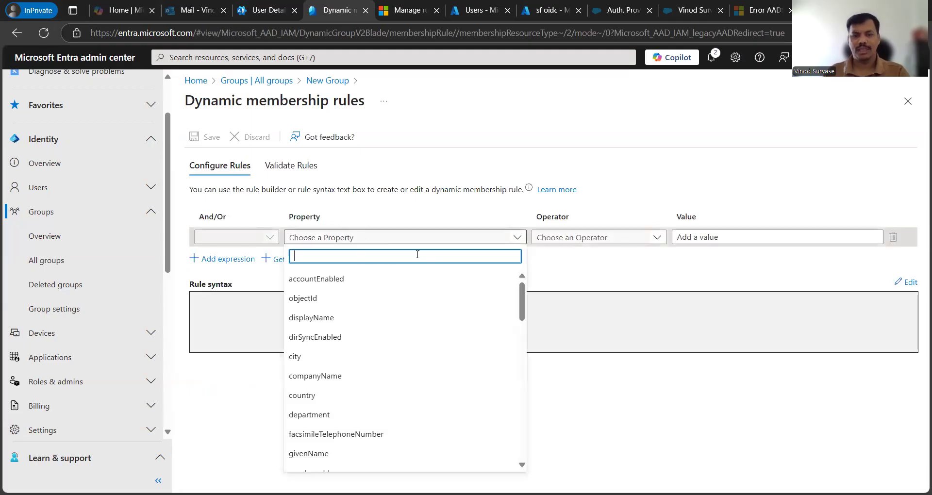
click(595, 317)
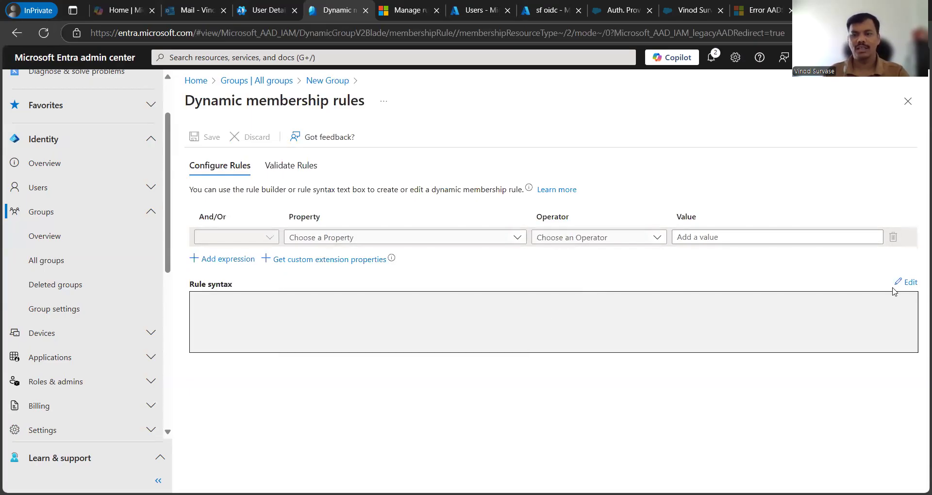
click(907, 282)
click(610, 231)
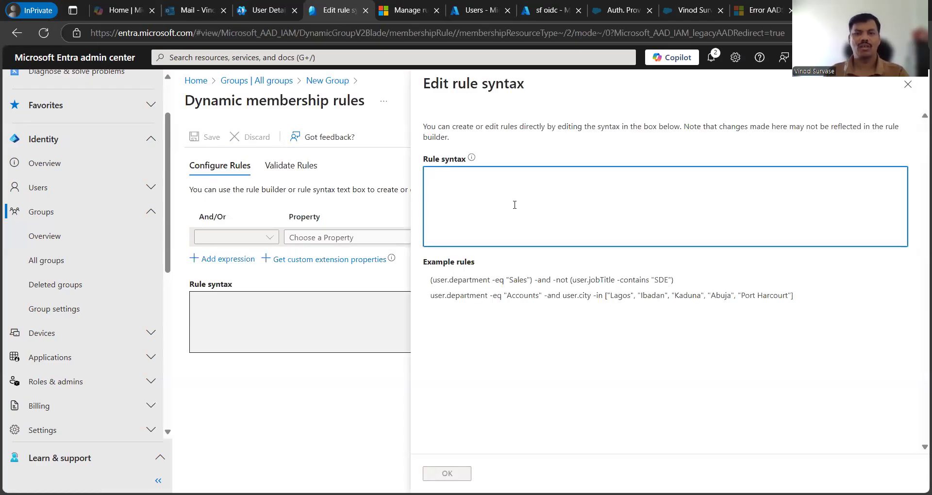
Step: Copy the "All users" rule from the Microsoft Learn article and enter user.objectId -ne null as the rule syntax
click(410, 10)
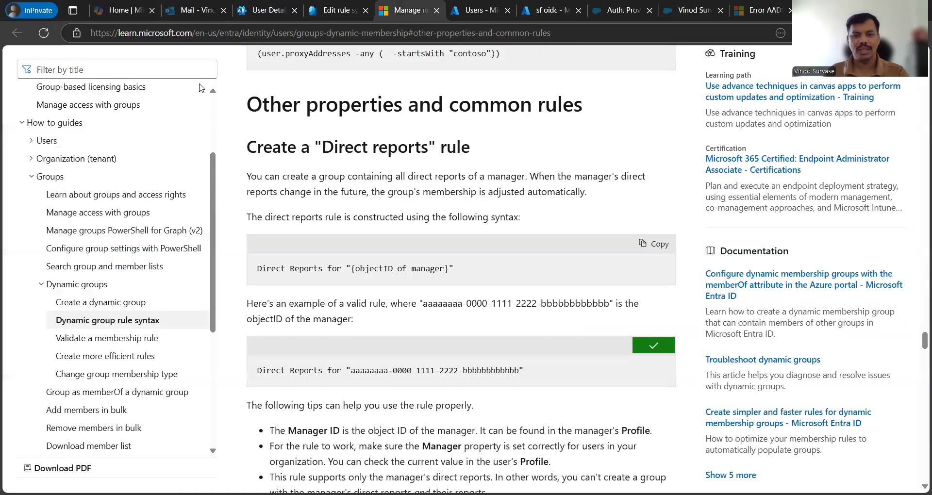
scroll(480, 301, down, 6)
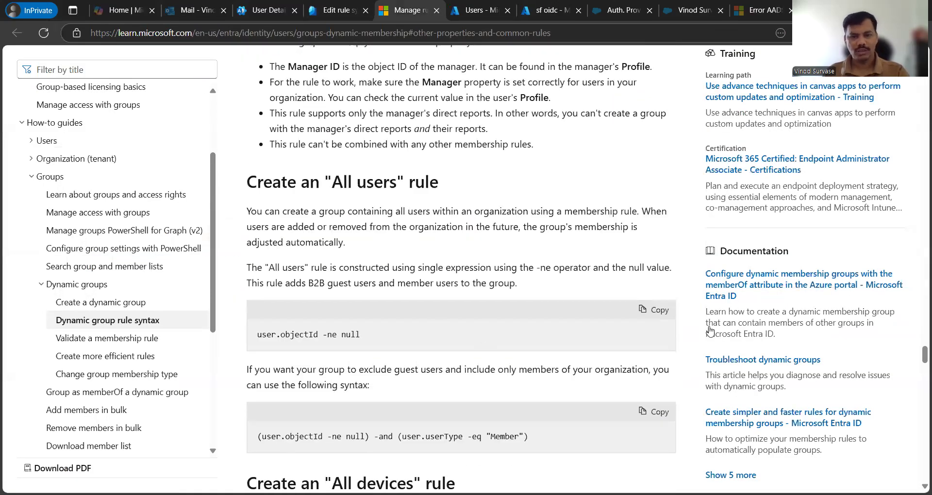
click(655, 311)
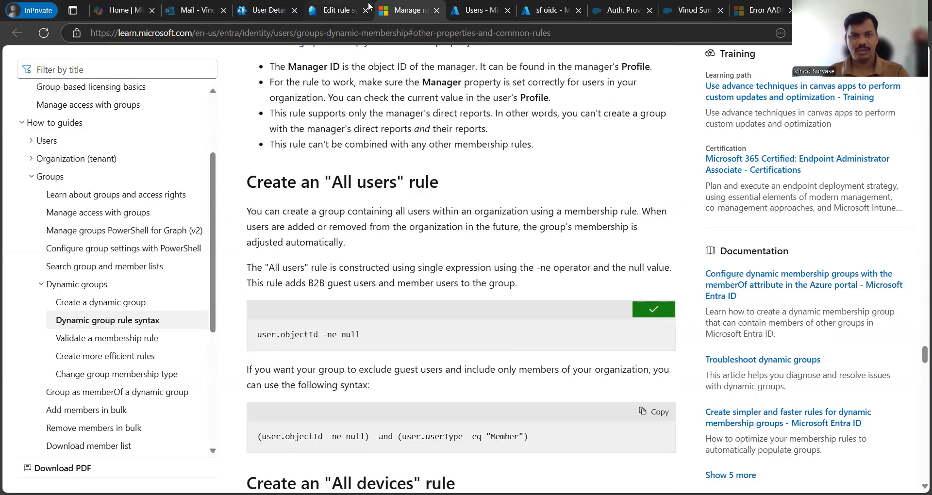
click(359, 10)
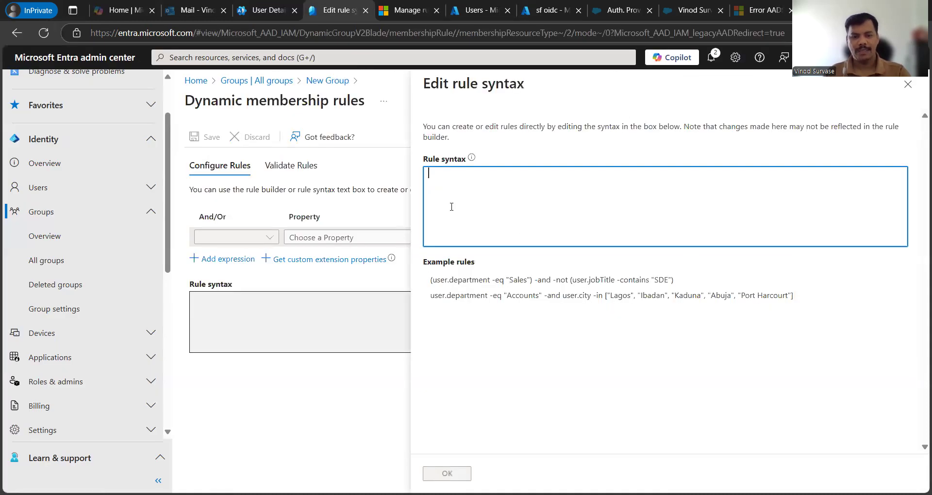
key(ctrl+v)
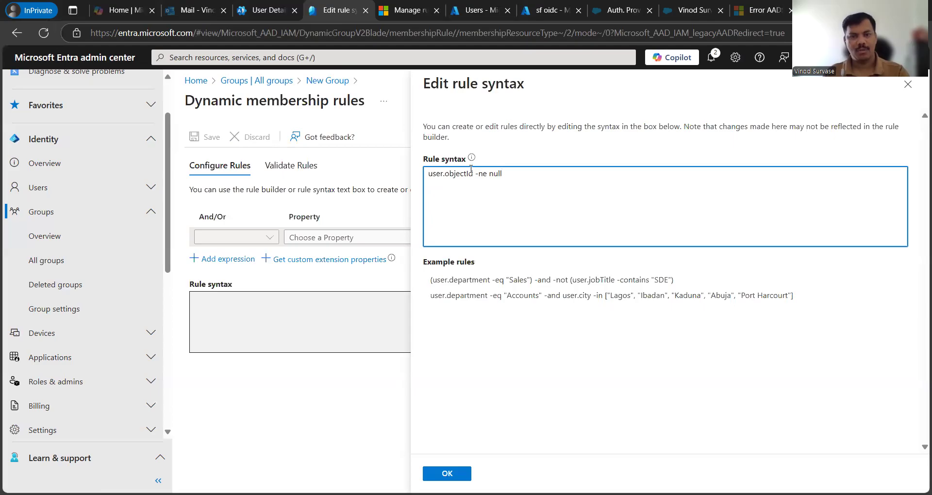
Step: Examine the property, operator and null value in the user.objectId -ne null expression
drag(473, 173, 415, 179)
click(503, 171)
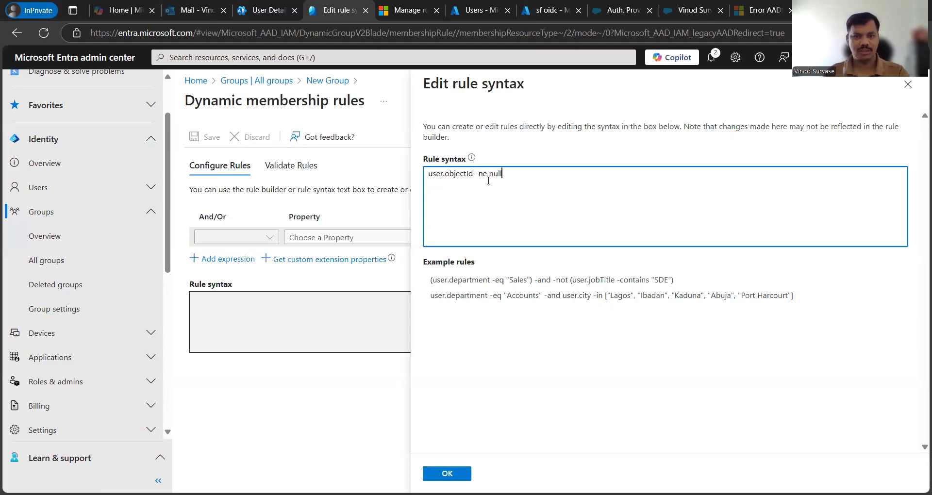
mouse_move(487, 173)
mouse_down()
mouse_move(474, 175)
mouse_move(492, 172)
mouse_up()
click(541, 200)
click(561, 195)
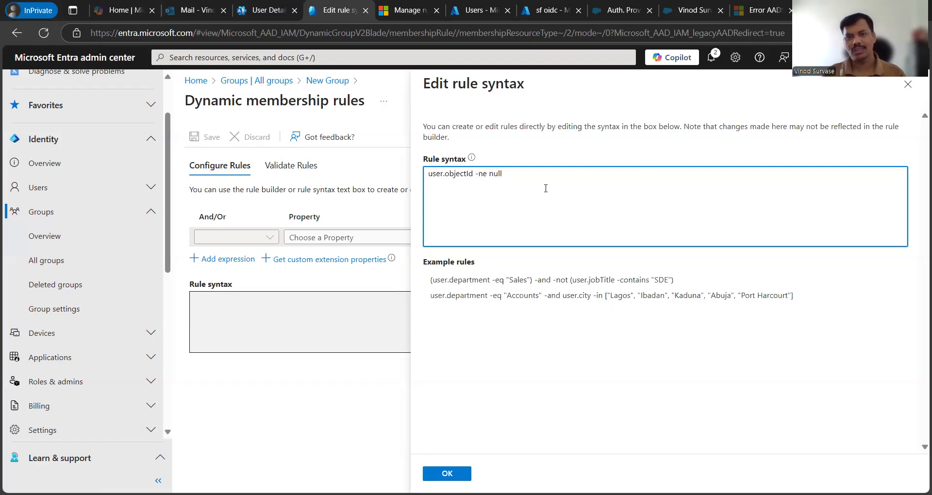
drag(529, 180, 426, 176)
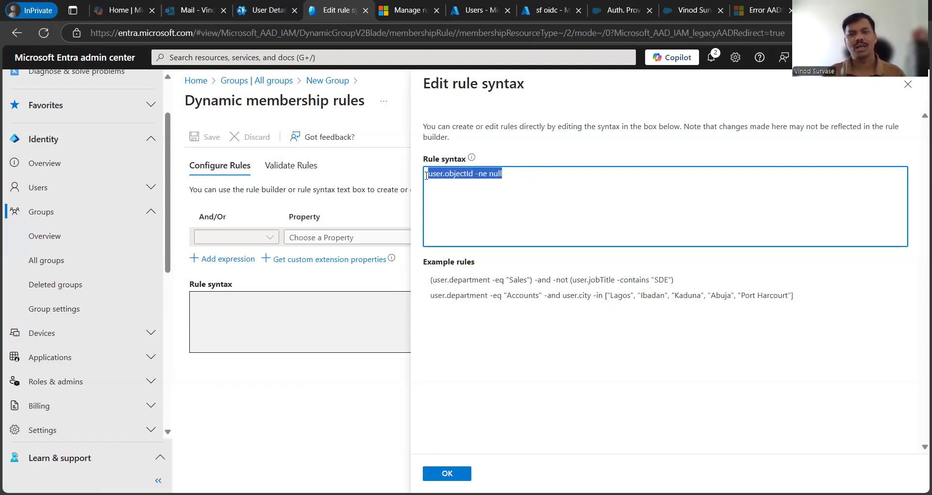
Step: Copy the members-only rule from the Microsoft Learn article and add (user.objectId -ne null) -and (user.userType -eq "Member") below the first expression
click(410, 10)
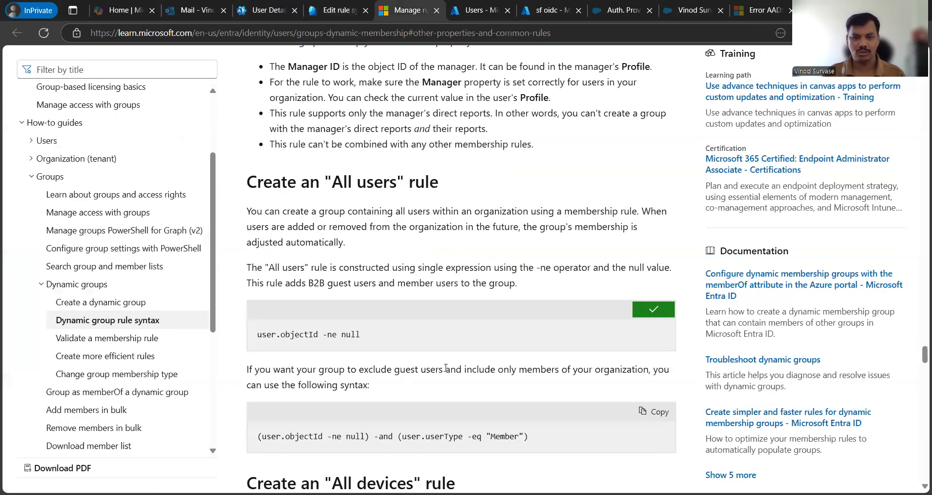
scroll(475, 357, down, 2)
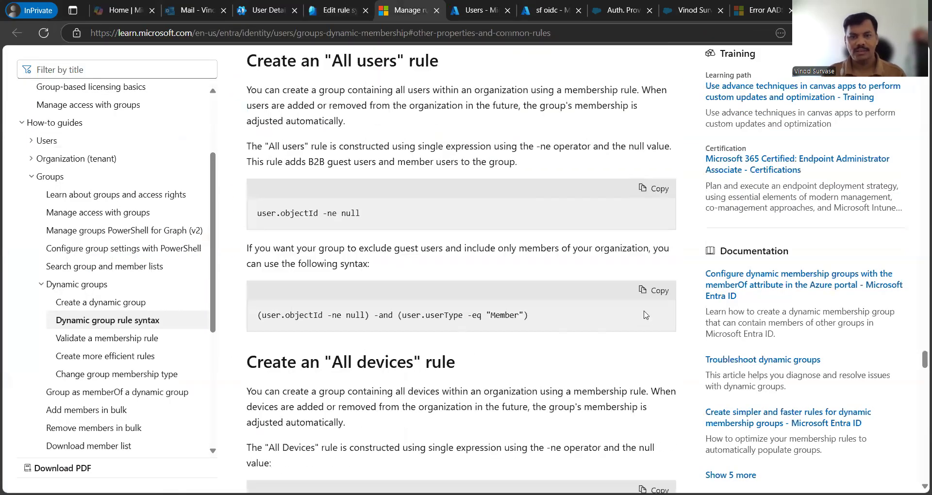
click(654, 291)
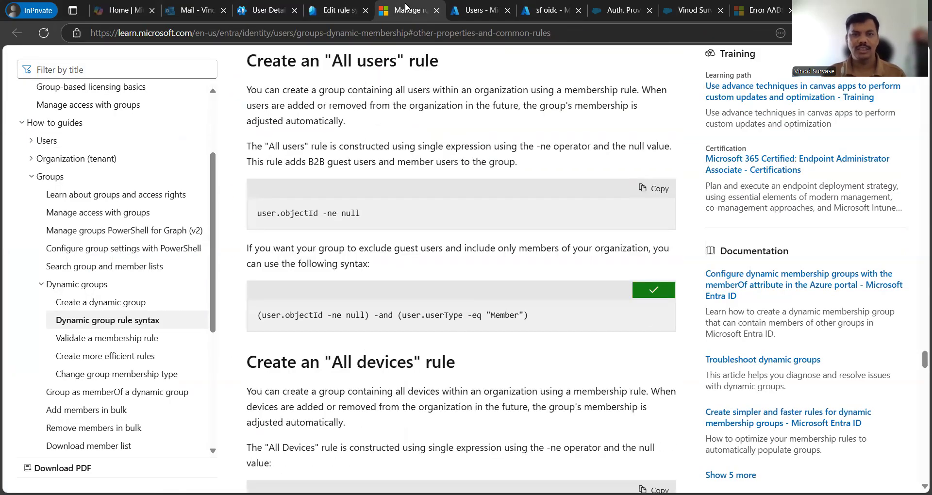
click(339, 10)
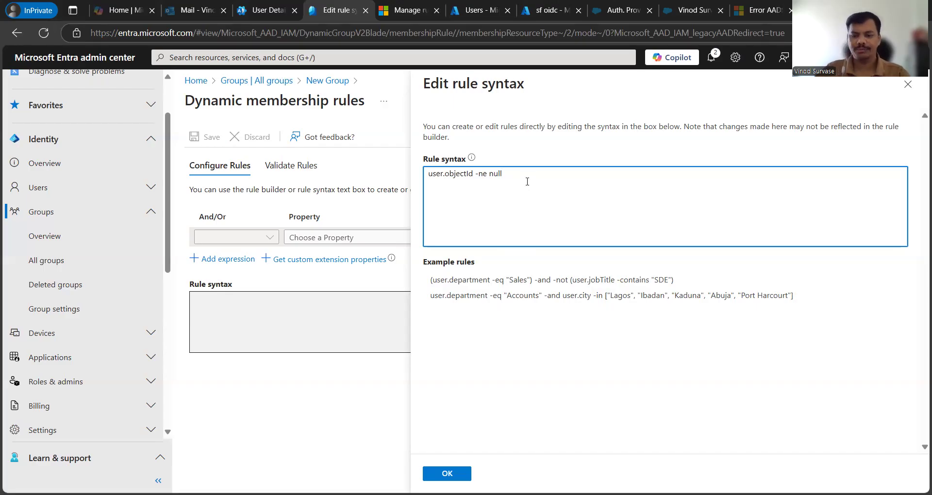
key(Return)
key(ctrl+v)
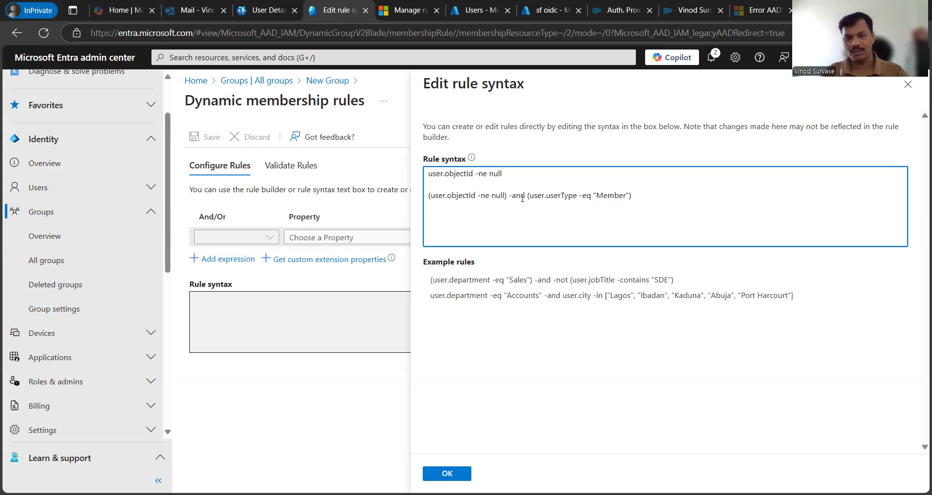
Step: Examine the object ID and userType conditions of the members-only rule and compare them with the all-users expression
drag(529, 195, 429, 195)
click(659, 216)
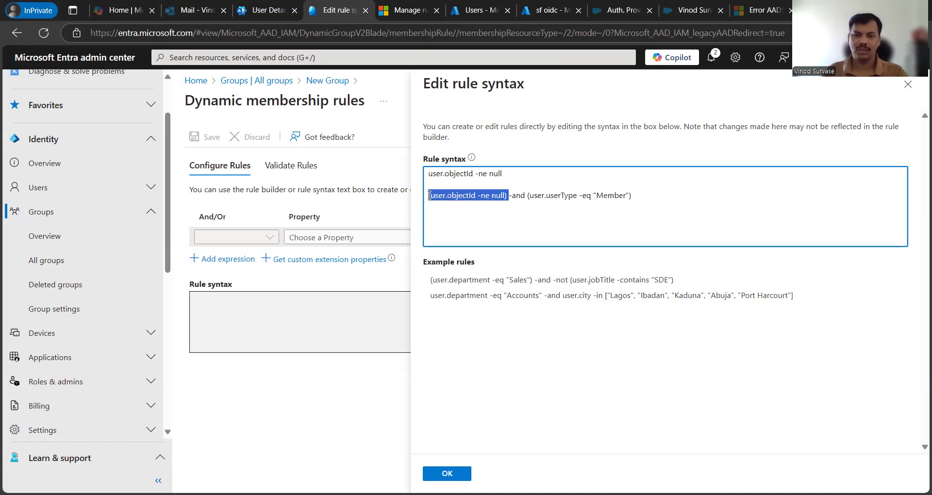
click(537, 195)
drag(638, 196, 526, 198)
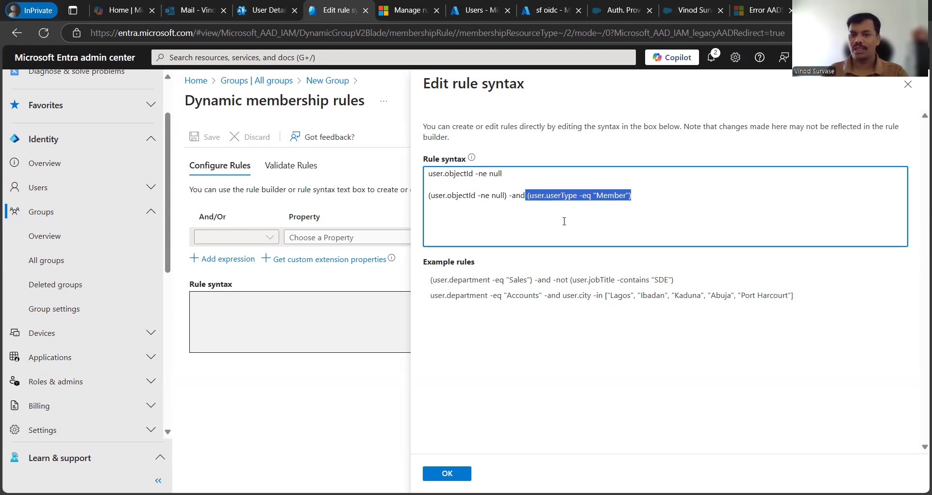
click(563, 196)
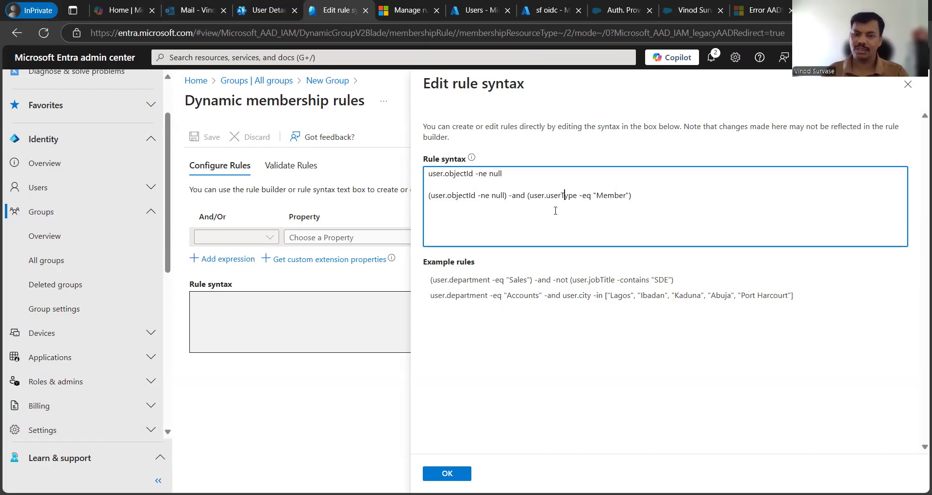
drag(632, 196, 410, 176)
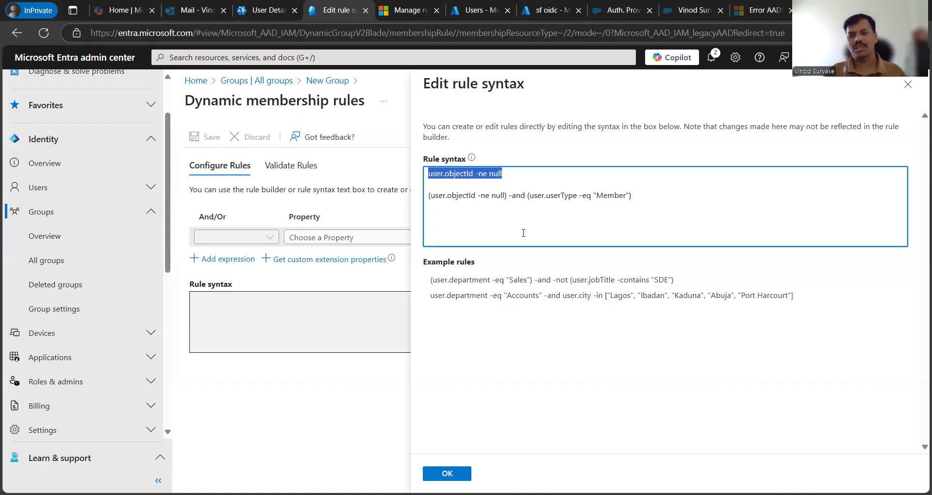
Step: Delete the members-only expression from the rule syntax and apply the rule with only user.objectId -ne null
click(583, 220)
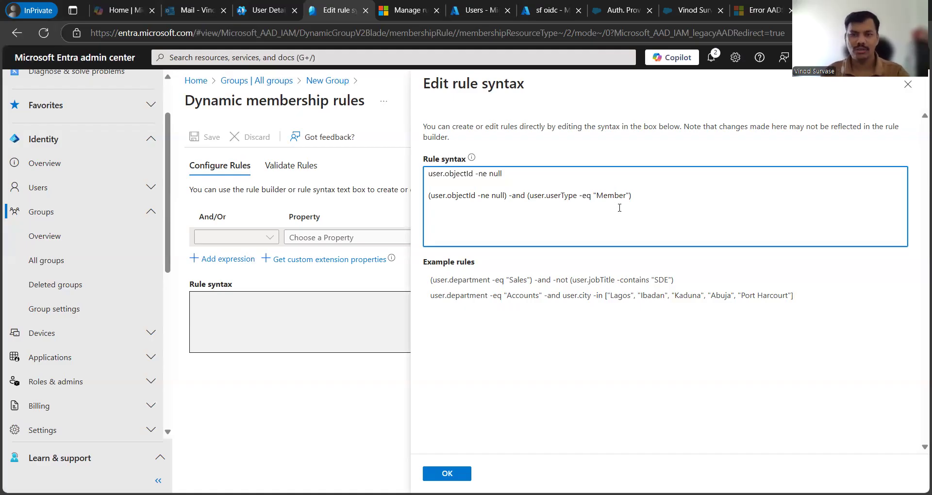
drag(635, 196, 429, 195)
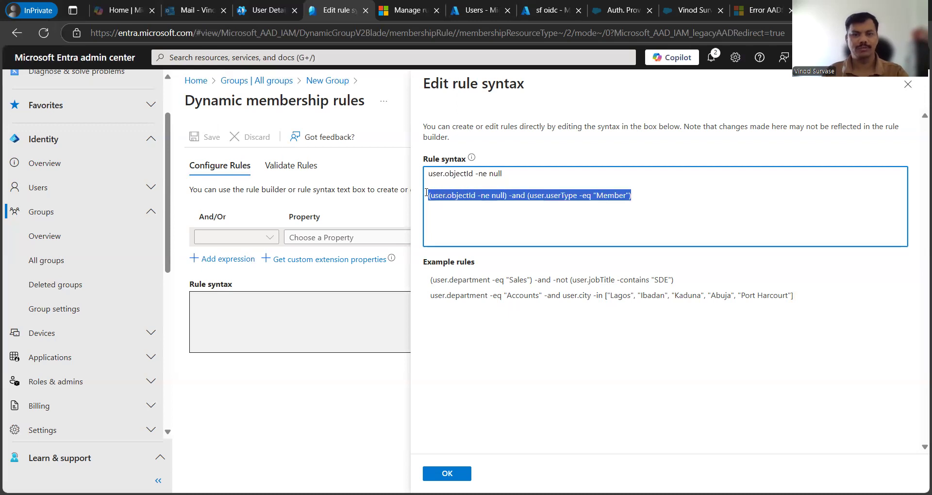
click(489, 196)
drag(642, 196, 416, 196)
key(BackSpace)
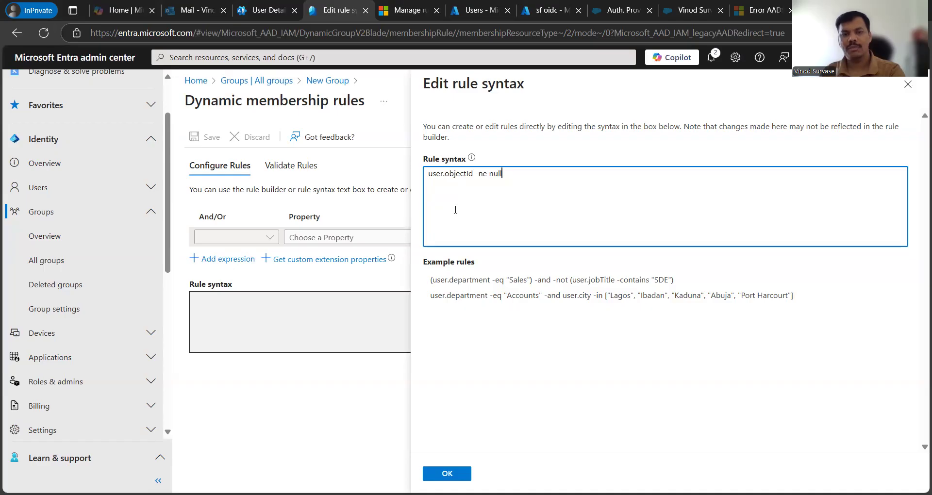
click(456, 473)
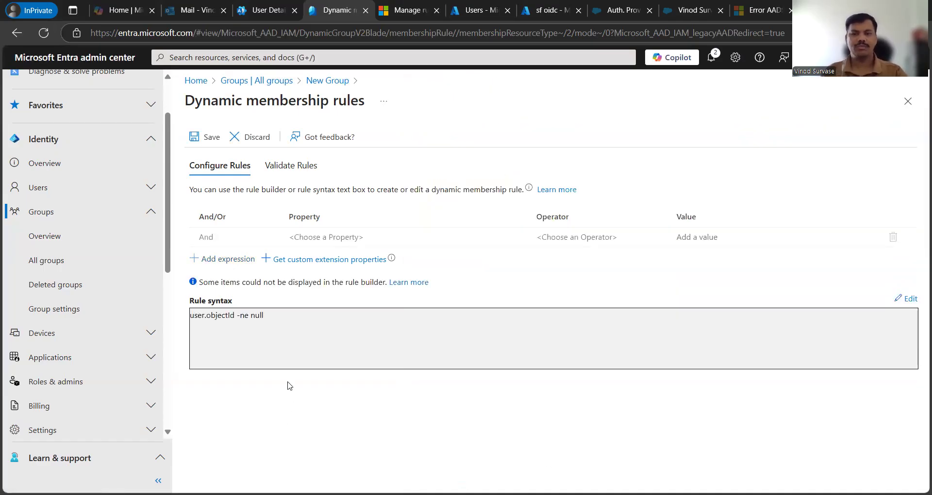
Step: Validate the all-users rule against the first four users in the user list
click(283, 165)
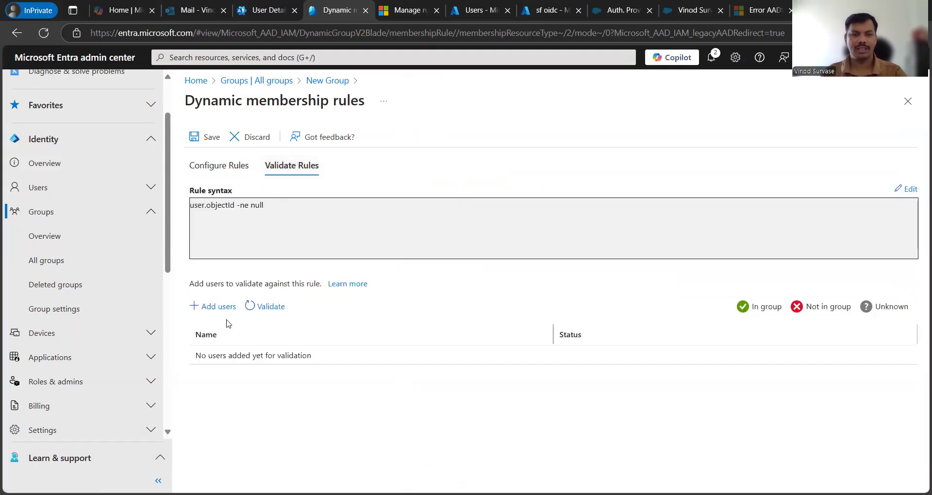
click(216, 307)
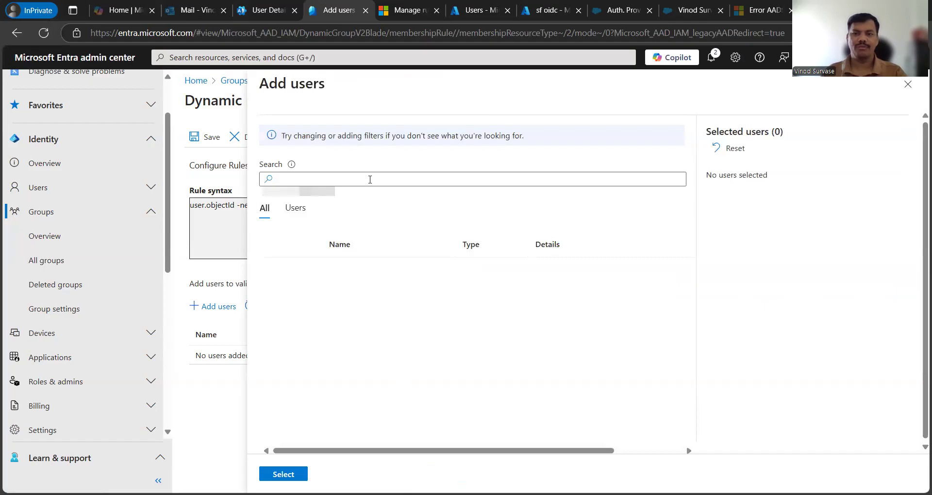
click(275, 270)
click(274, 303)
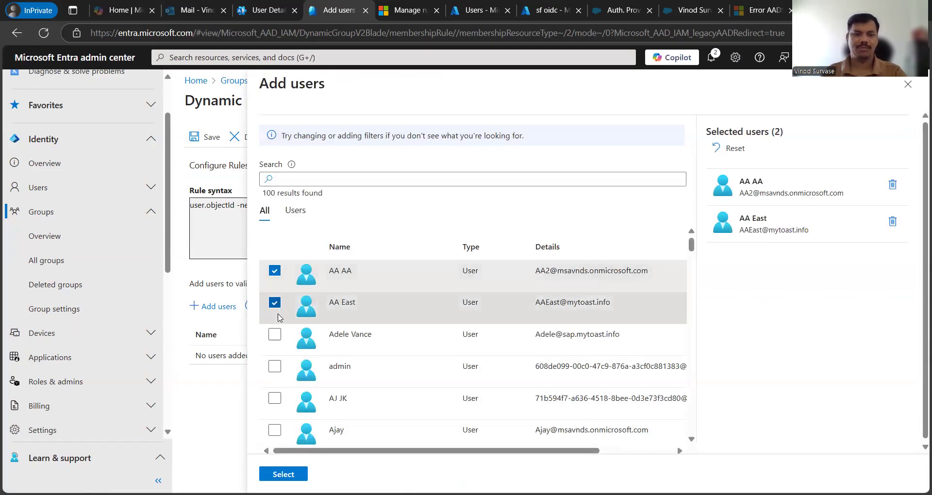
click(274, 334)
click(274, 366)
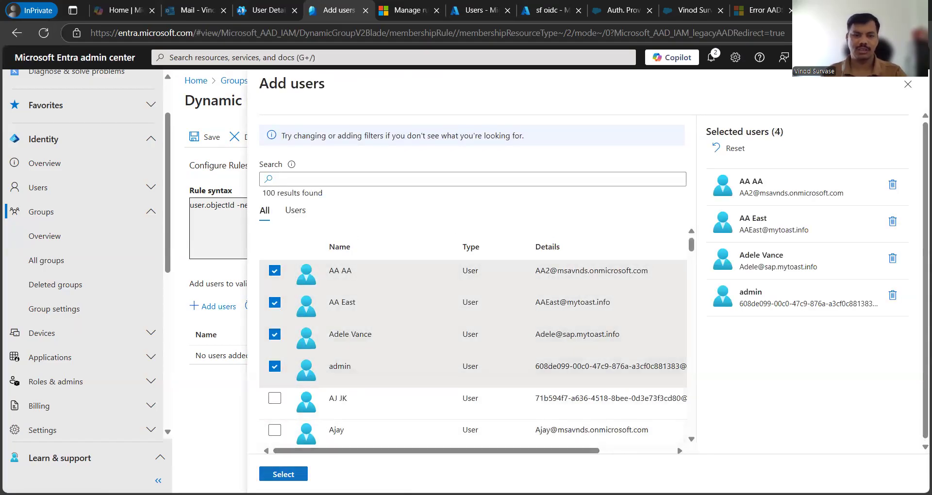
click(282, 475)
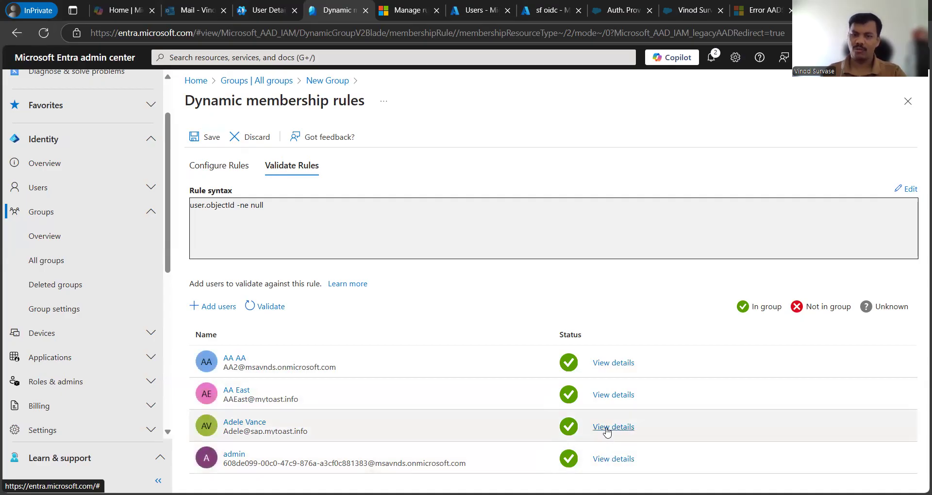
Step: Review the verification details of the third validated user, including the object ID condition, and close them
click(608, 428)
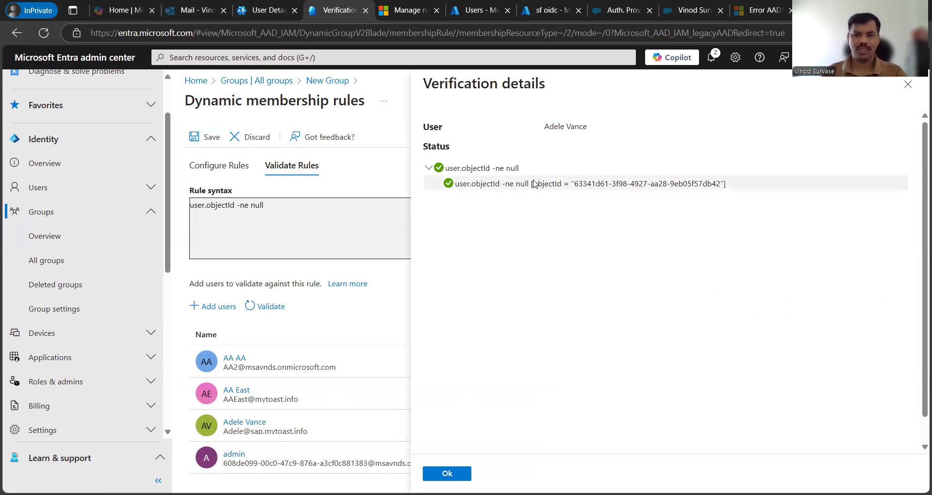
click(575, 188)
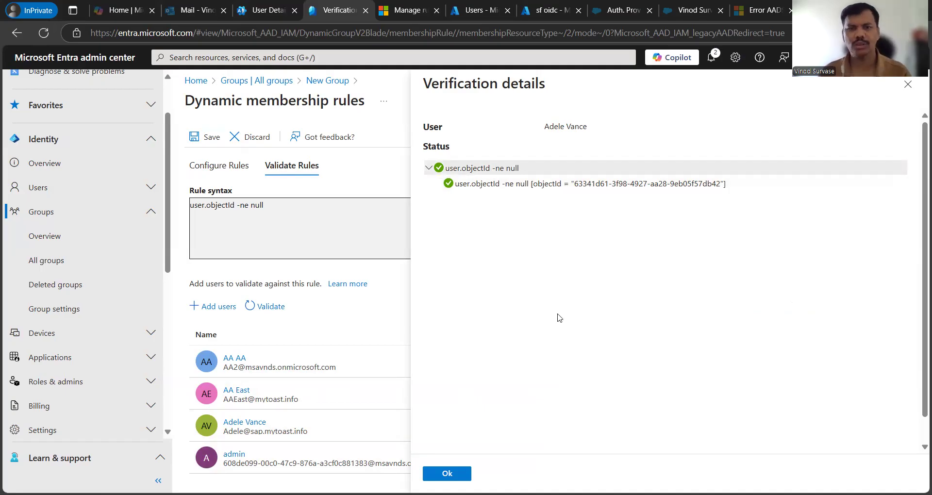
click(464, 474)
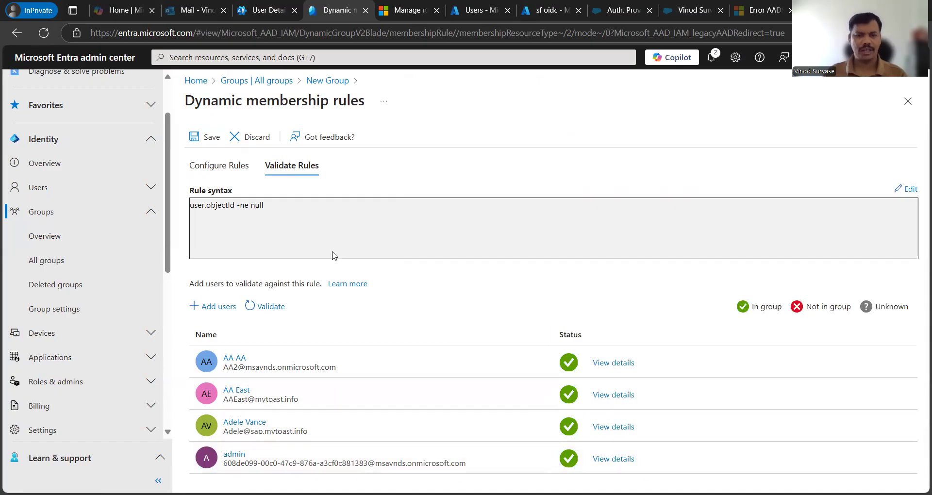
Step: Save the dynamic membership rule, create the "ALL Users India" group and refresh the list of all groups
click(210, 169)
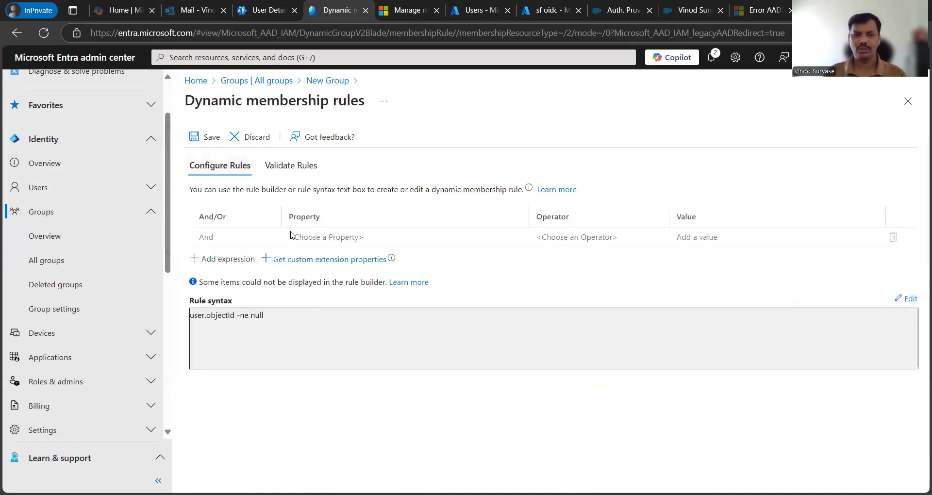
click(200, 140)
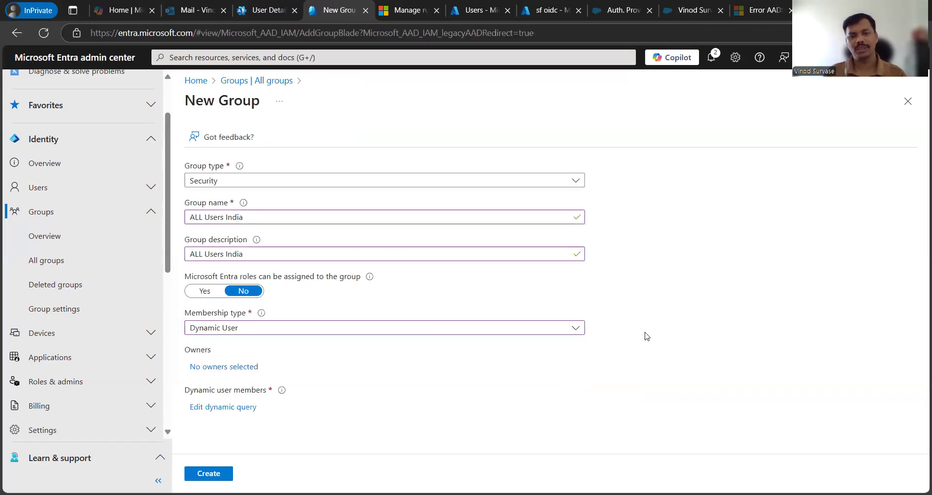
click(208, 473)
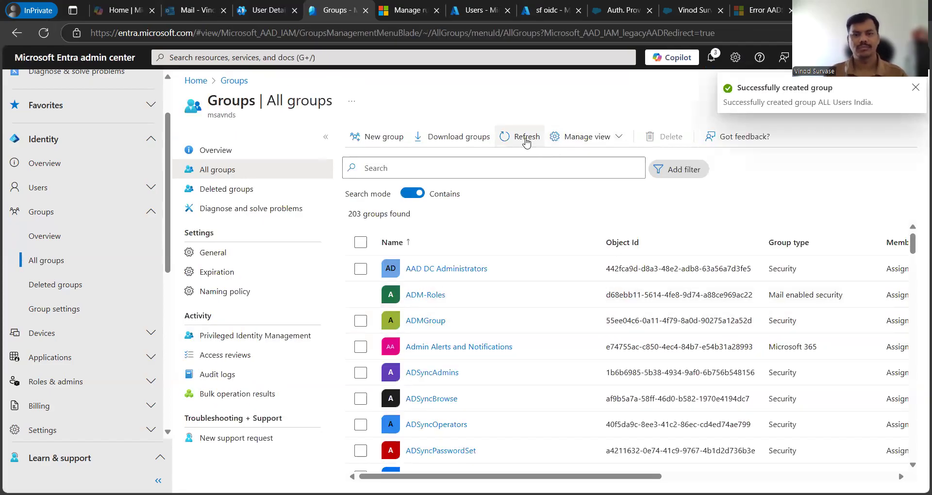
click(526, 141)
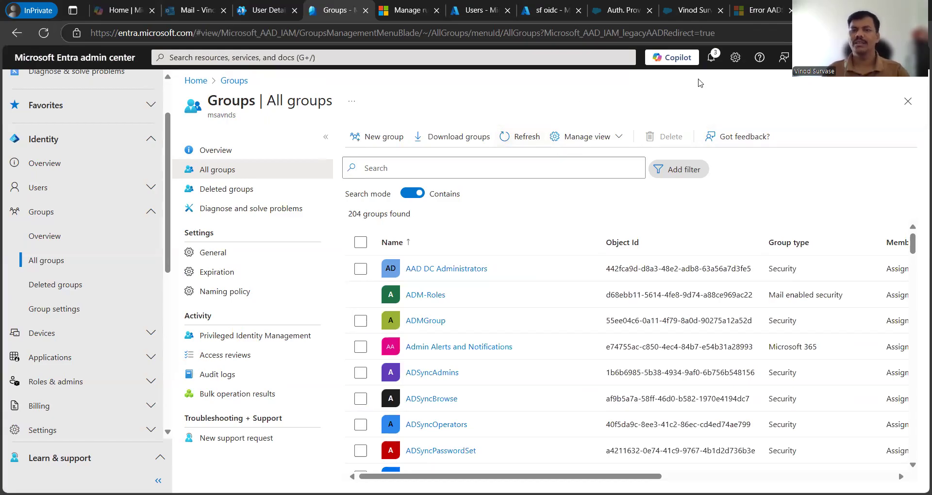
Step: Start a new security group with "All Devices India" as both its name and description
click(372, 139)
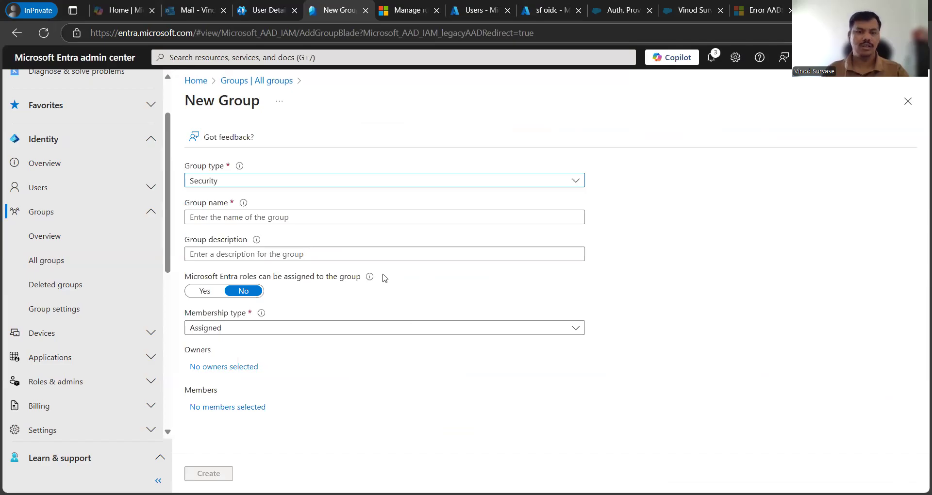
click(284, 218)
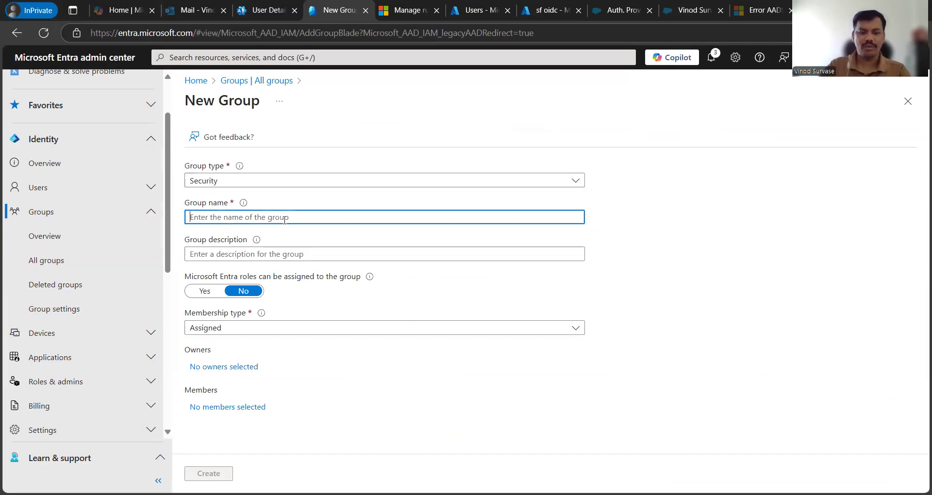
text(All D)
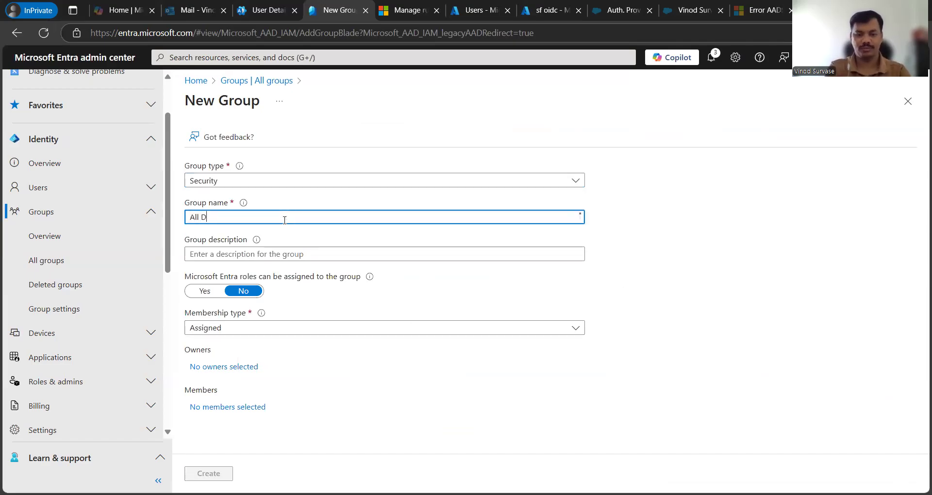
text(evices )
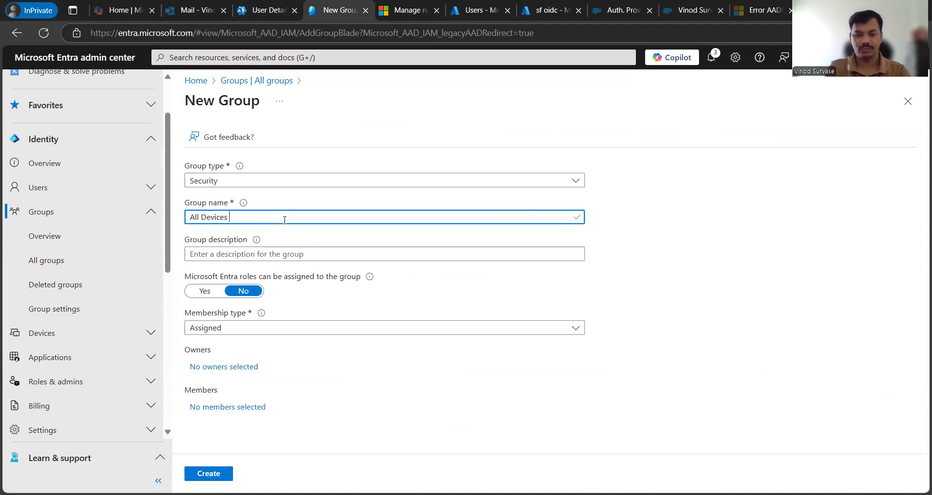
text(India)
key(ctrl+a)
key(ctrl+c)
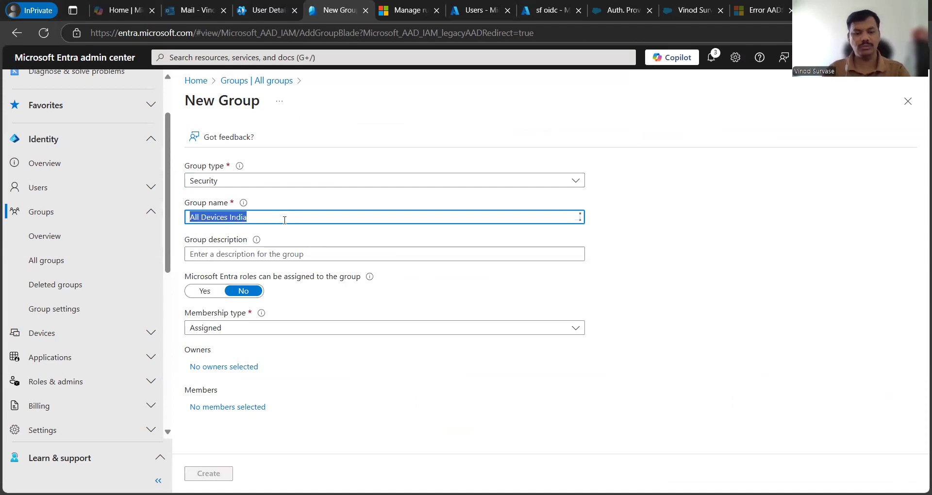
click(333, 249)
key(ctrl+v)
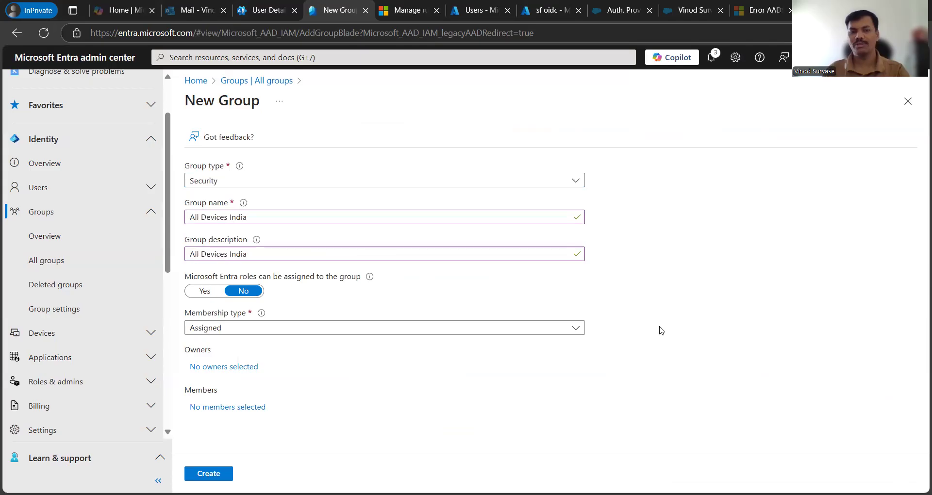
Step: Set the group's membership type to Dynamic Device and open its dynamic membership rules
click(285, 329)
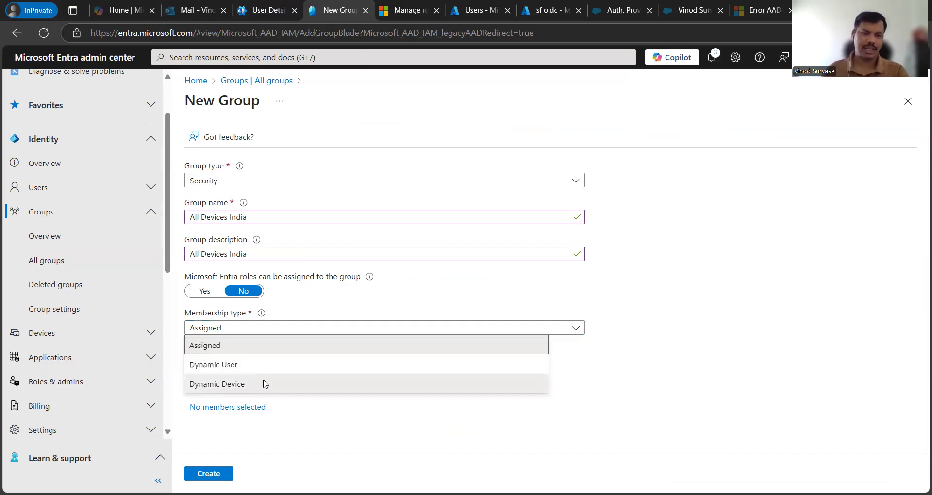
click(264, 384)
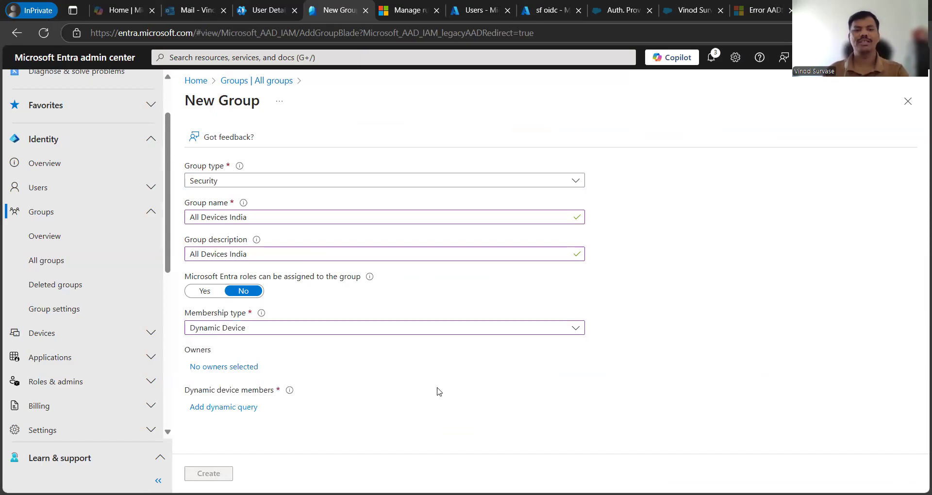
click(237, 409)
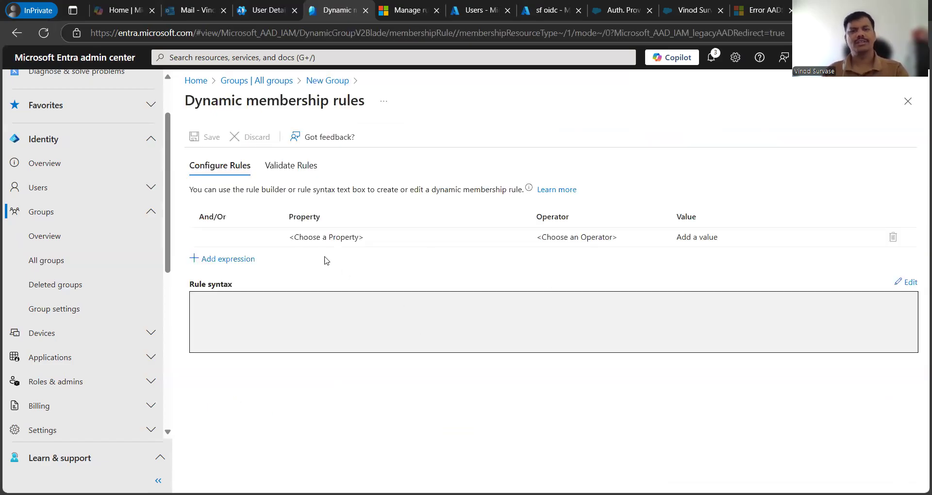
mouse_move(698, 243)
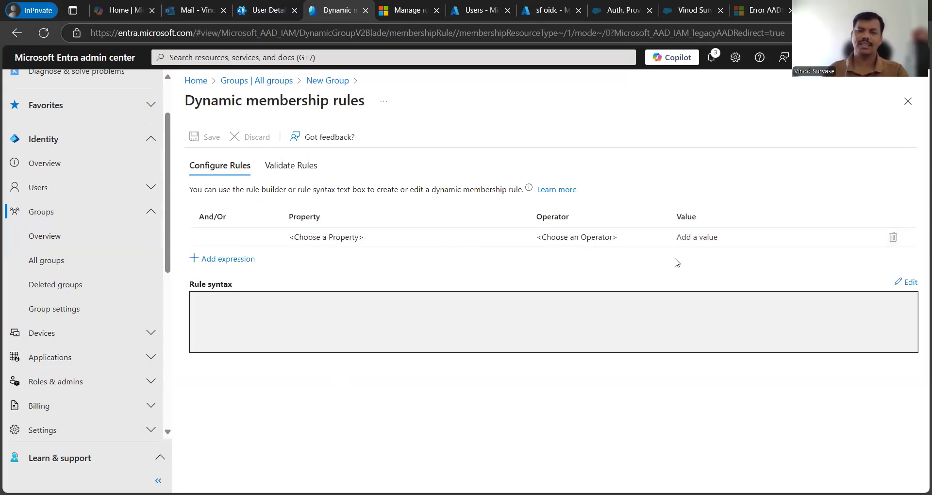
Step: Copy the "All devices" rule from the Microsoft Learn article and return to the dynamic membership rules
click(420, 10)
scroll(456, 293, down, 5)
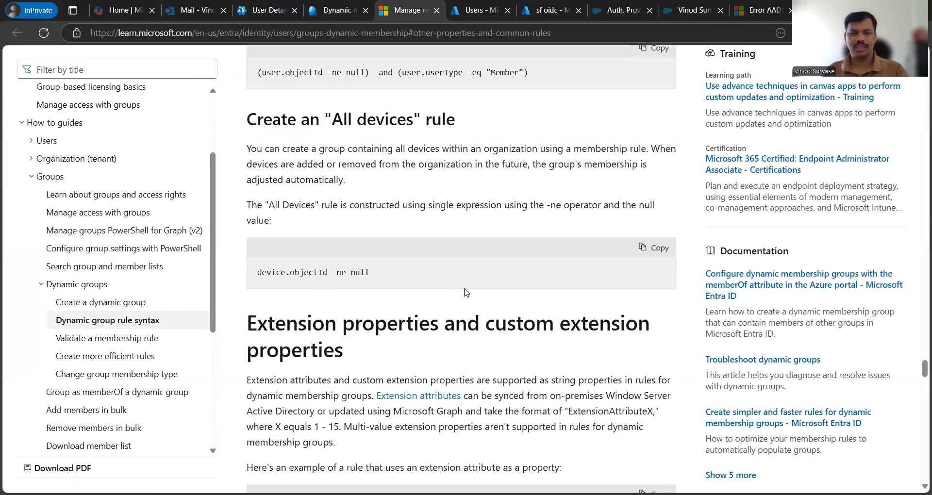
click(659, 257)
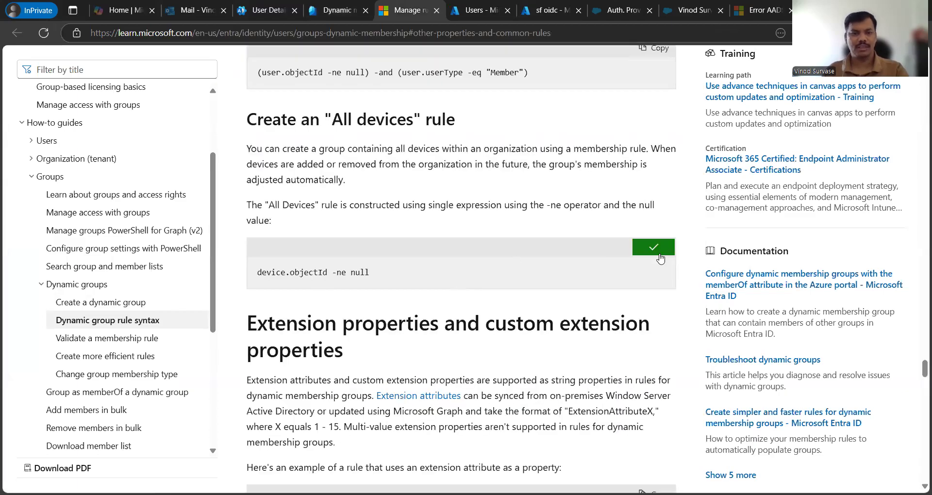
click(322, 8)
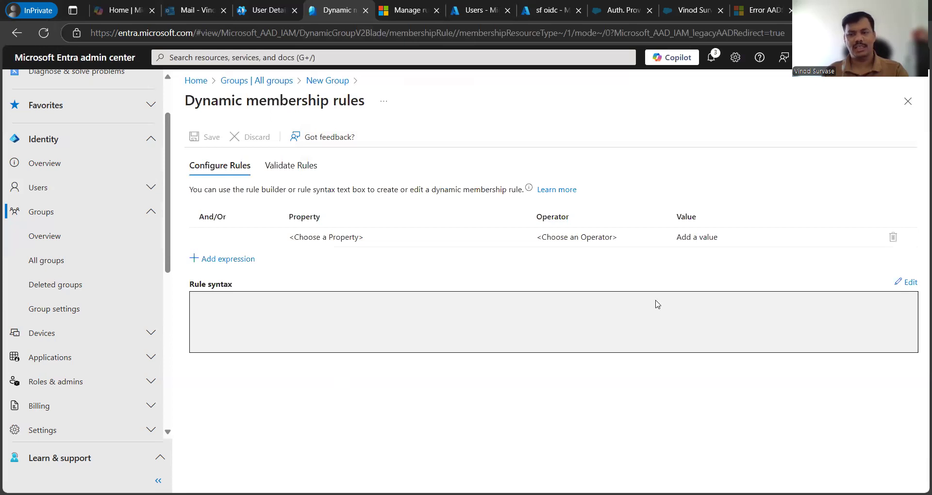
Step: Enter device.objectId -ne null as the device group's rule syntax and apply it
click(904, 284)
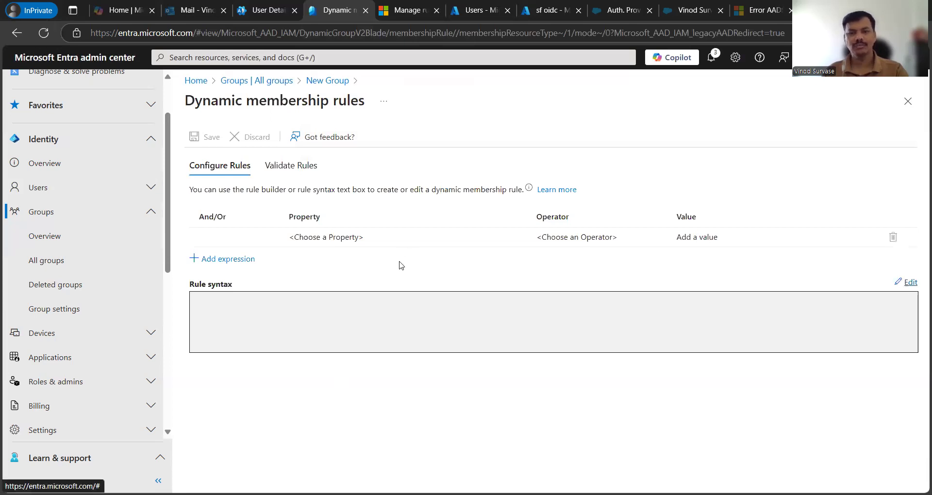
click(905, 282)
click(593, 212)
key(ctrl+v)
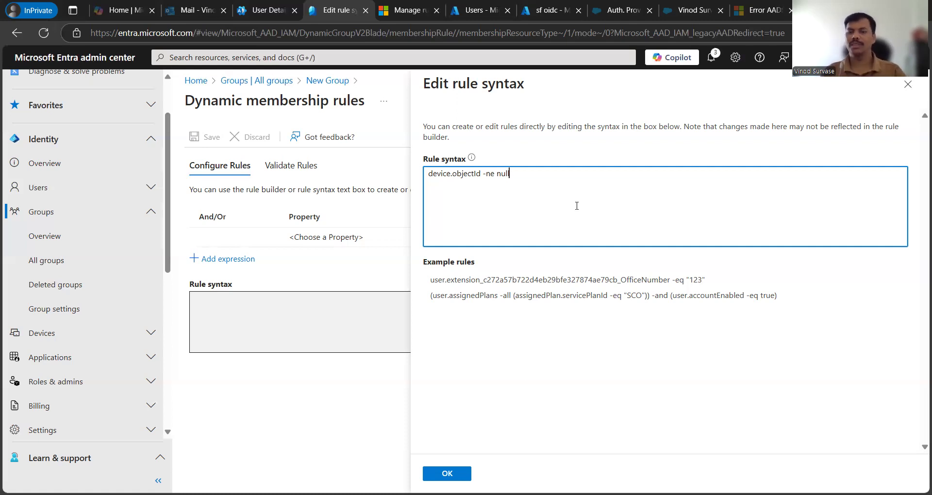
drag(516, 174, 417, 174)
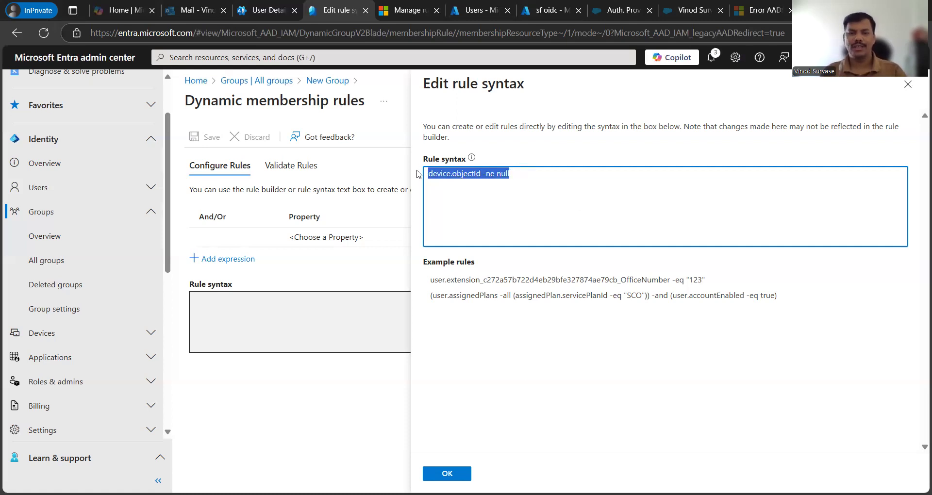
click(552, 196)
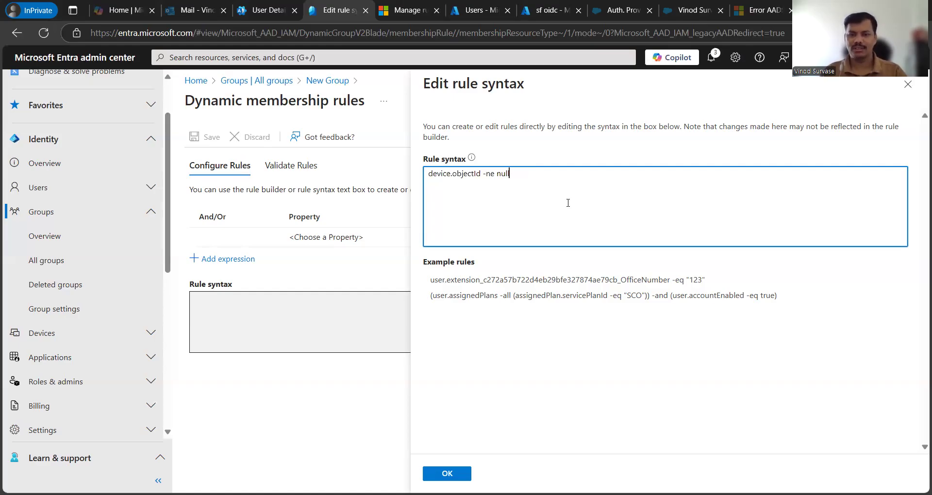
click(577, 316)
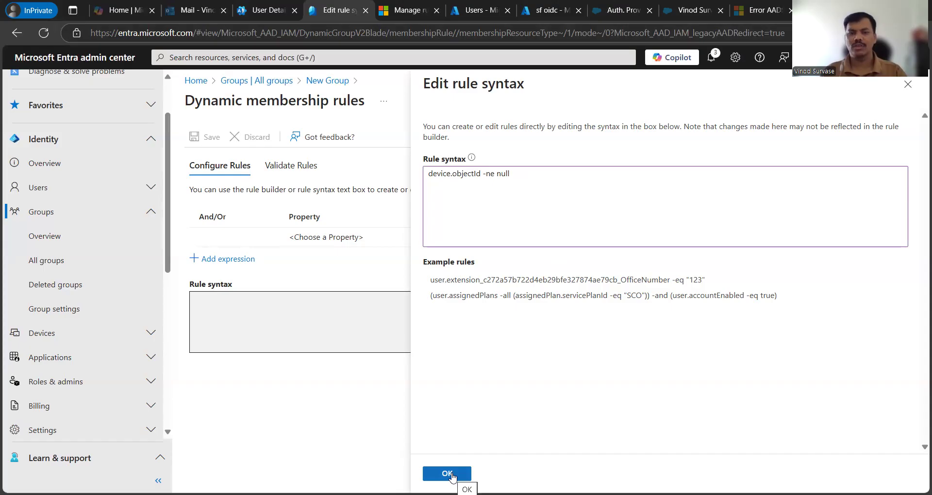
click(446, 473)
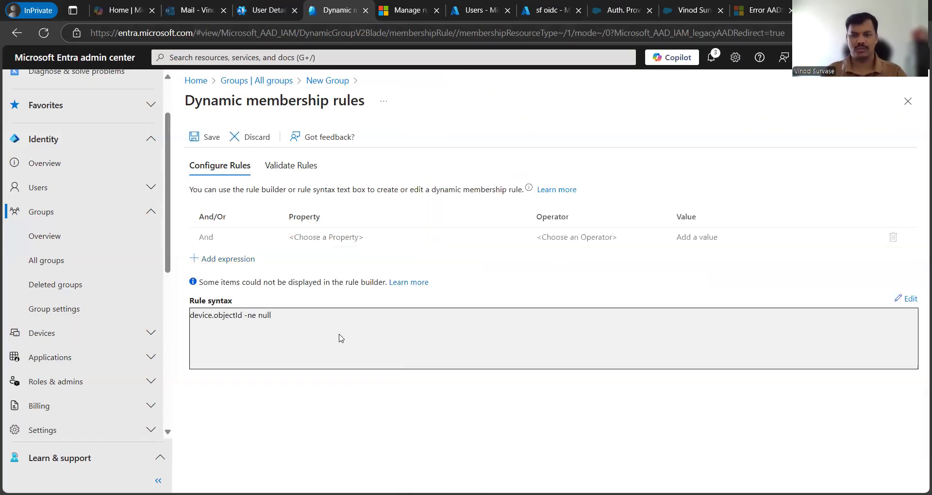
Step: Validate the device rule against the first four listed devices, including VMs101 and VMsadmin
click(290, 165)
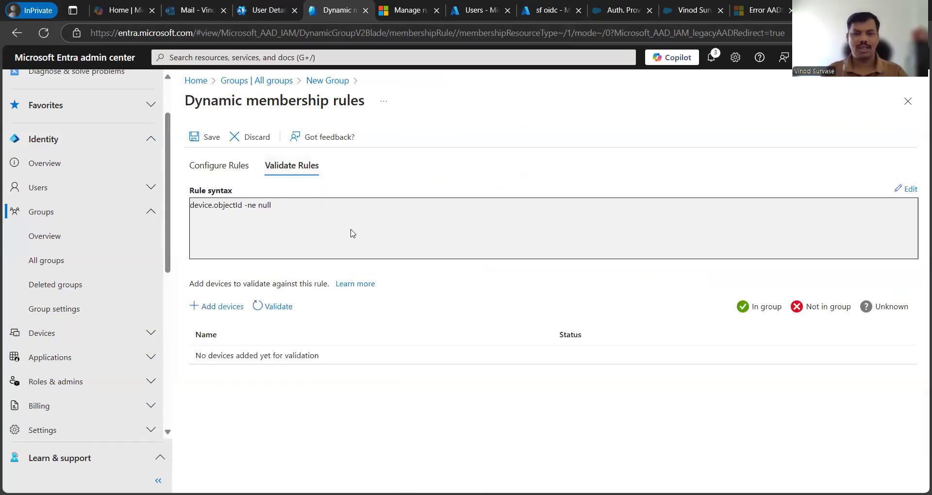
click(222, 306)
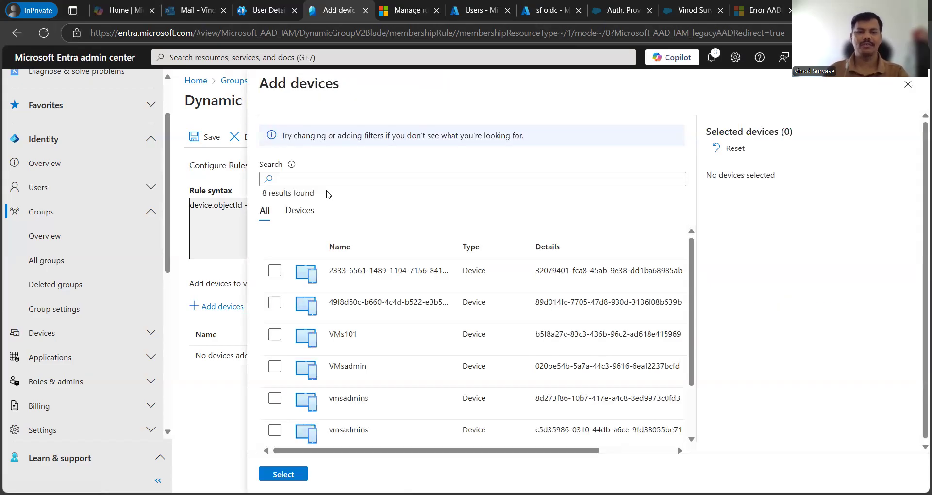
click(275, 302)
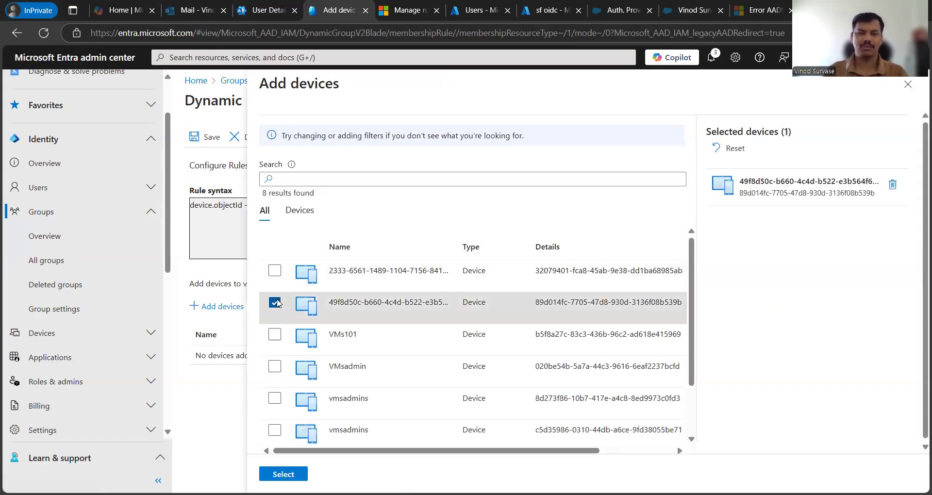
click(275, 272)
click(275, 334)
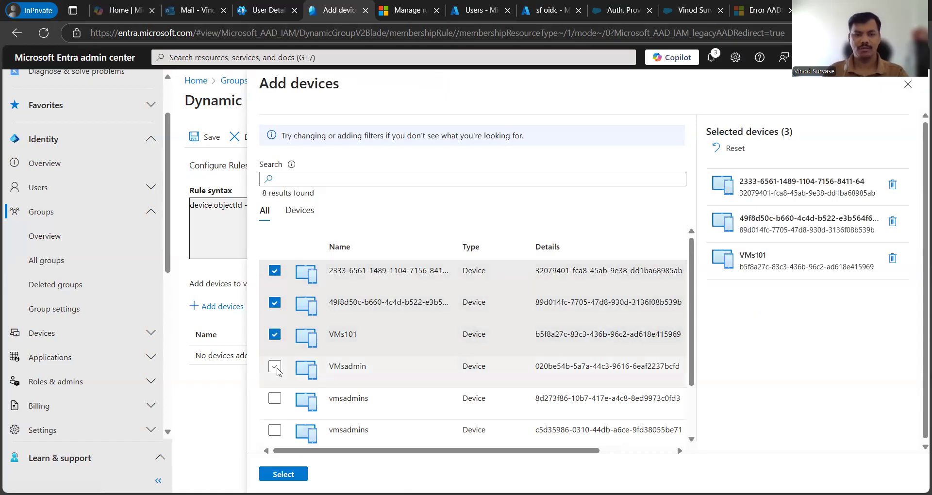
click(275, 368)
click(283, 474)
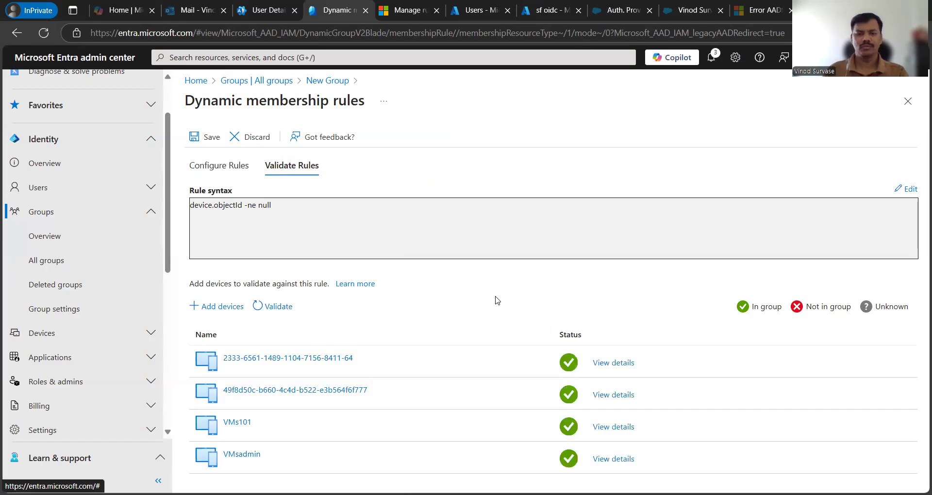
Step: Examine the verification details of the first validated device, the rule syntax and the legend of validation statuses
click(601, 365)
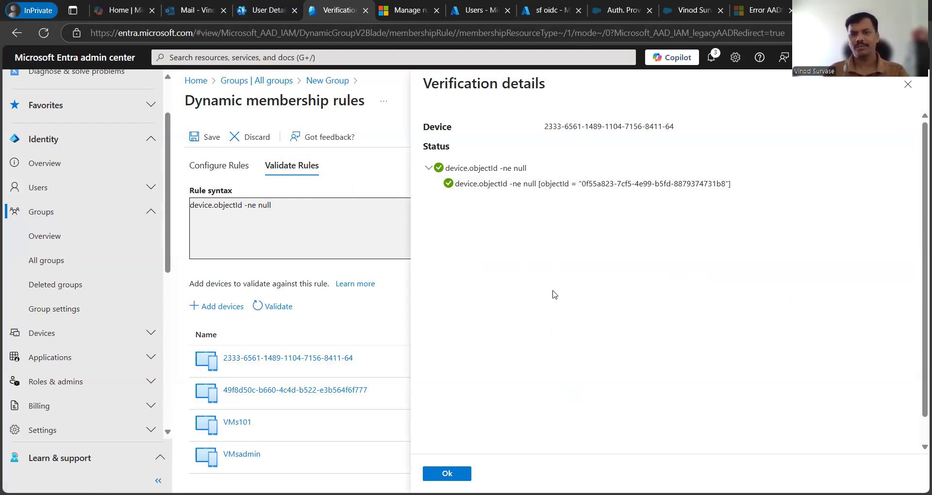
click(456, 474)
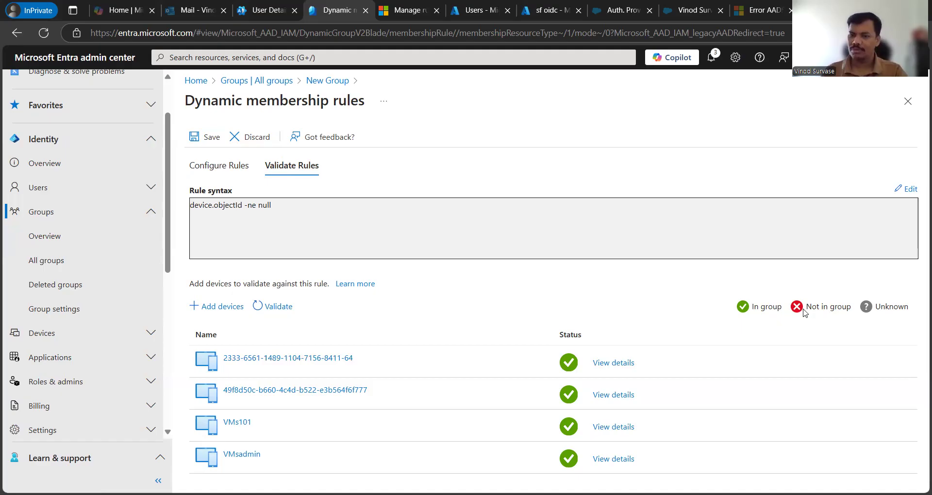
drag(806, 307, 858, 315)
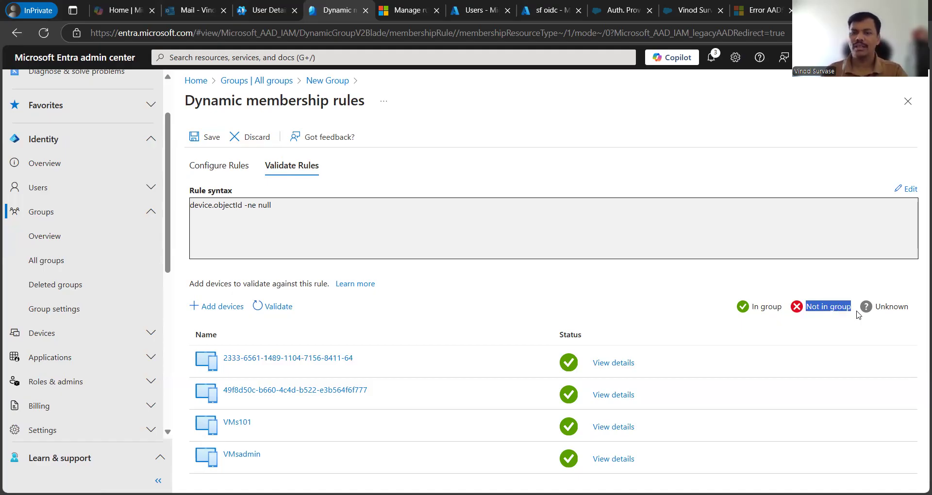
click(804, 272)
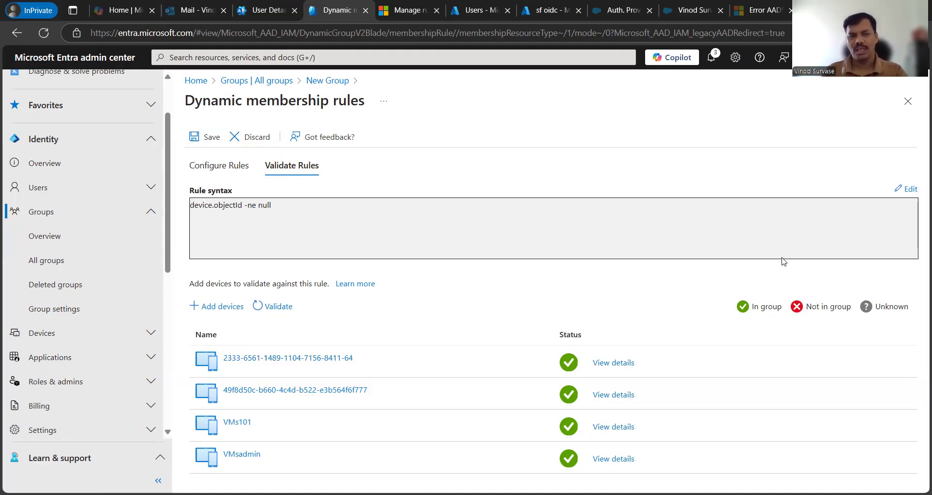
drag(291, 213, 189, 209)
click(397, 232)
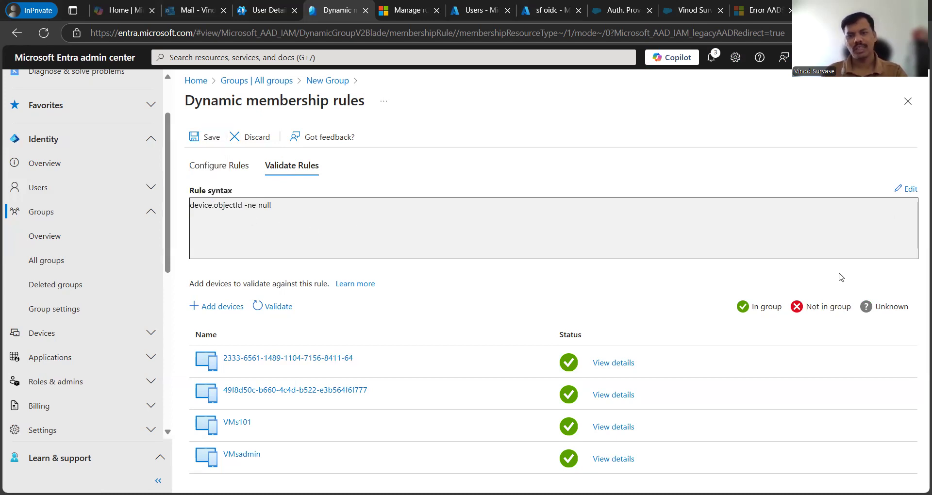
drag(878, 306, 915, 310)
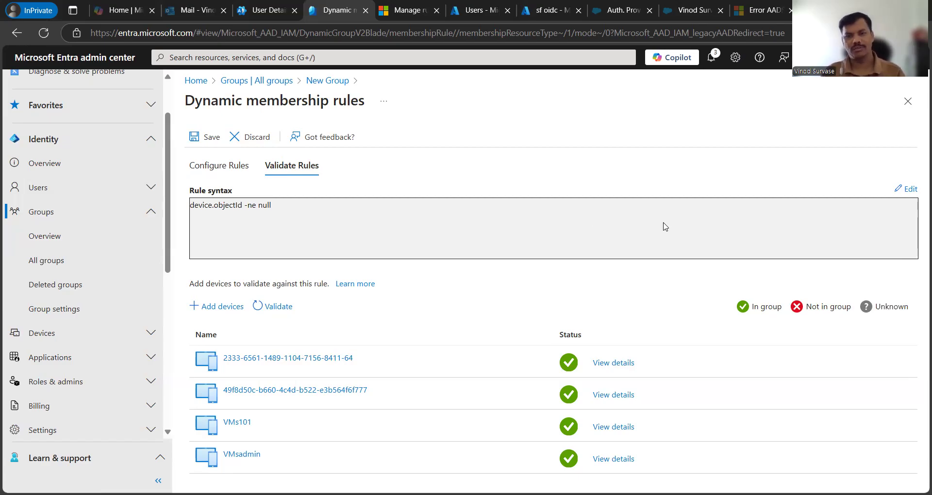
Step: Save the dynamic membership rule and create the All Devices India group
click(210, 166)
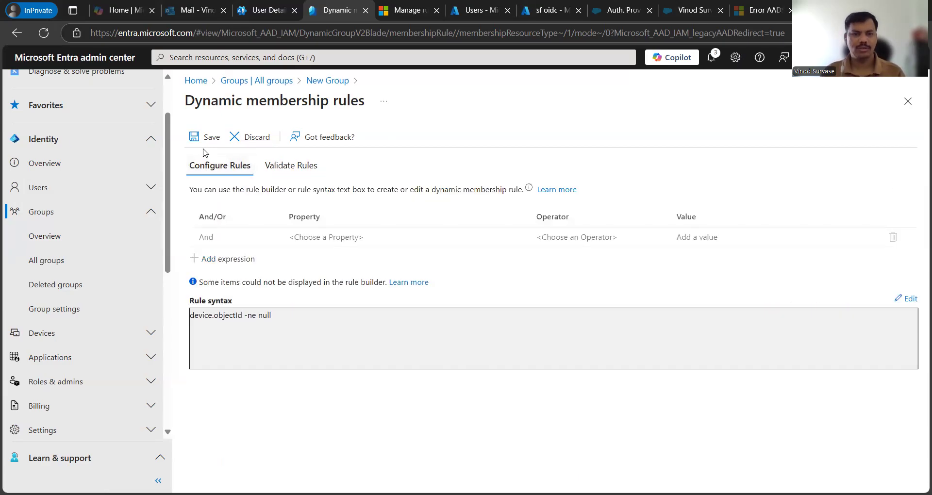
click(196, 136)
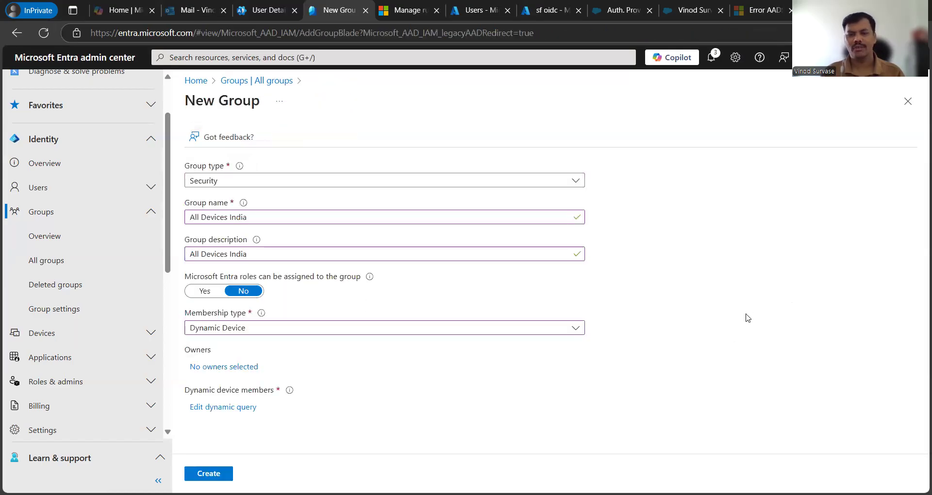
click(226, 470)
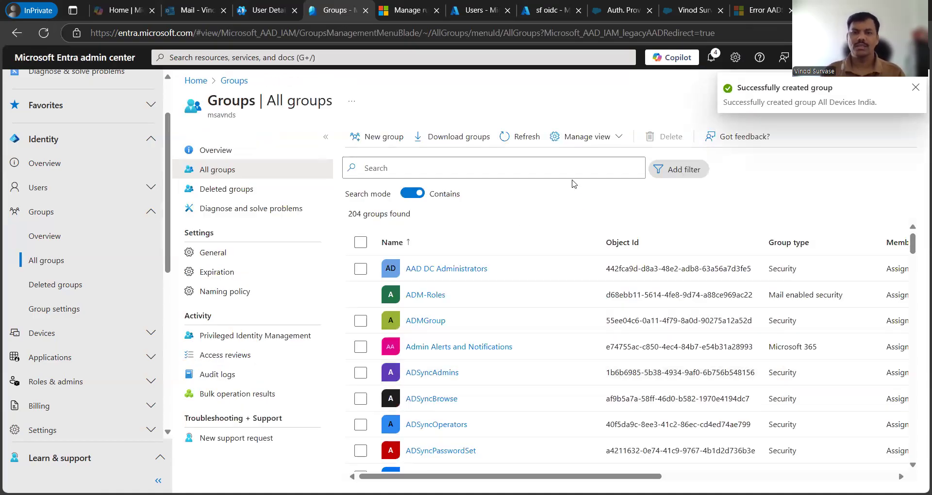
Step: Refresh the list of all groups, search it for "all" to check the new groups, and clear the search
click(524, 137)
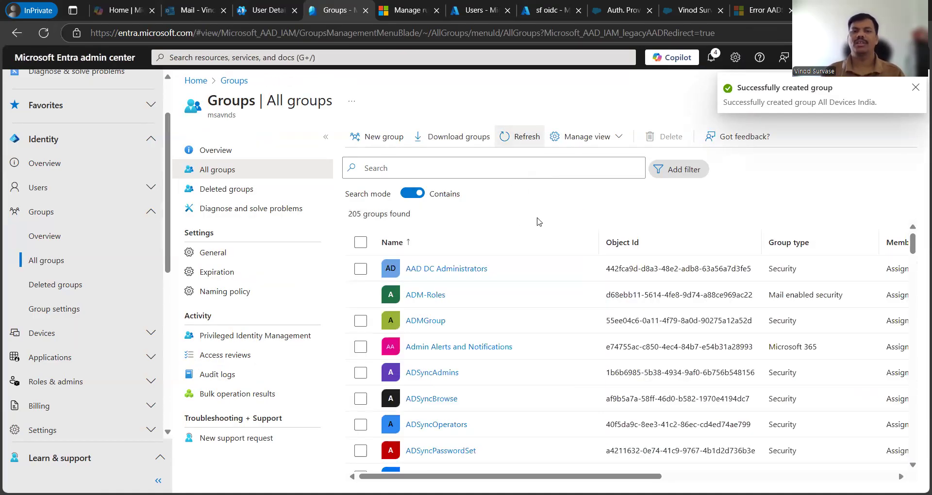
click(508, 166)
text(all)
key(BackSpace)
key(BackSpace)
key(BackSpace)
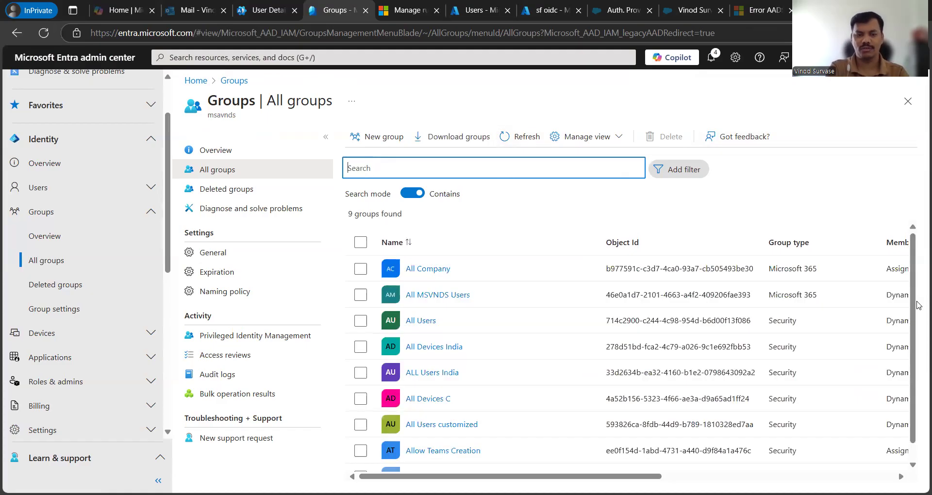
Step: Search the groups for "direct", open Direct Report LH and look through its list of user members
text(direct)
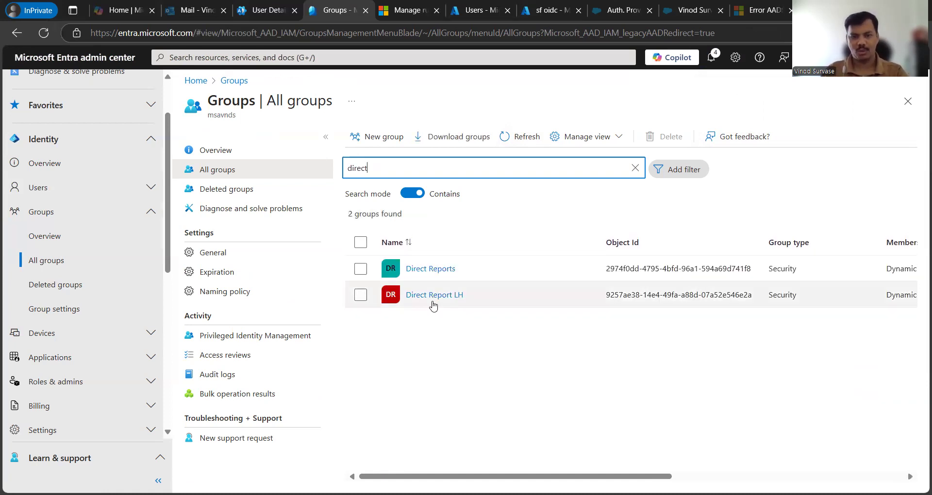
click(432, 296)
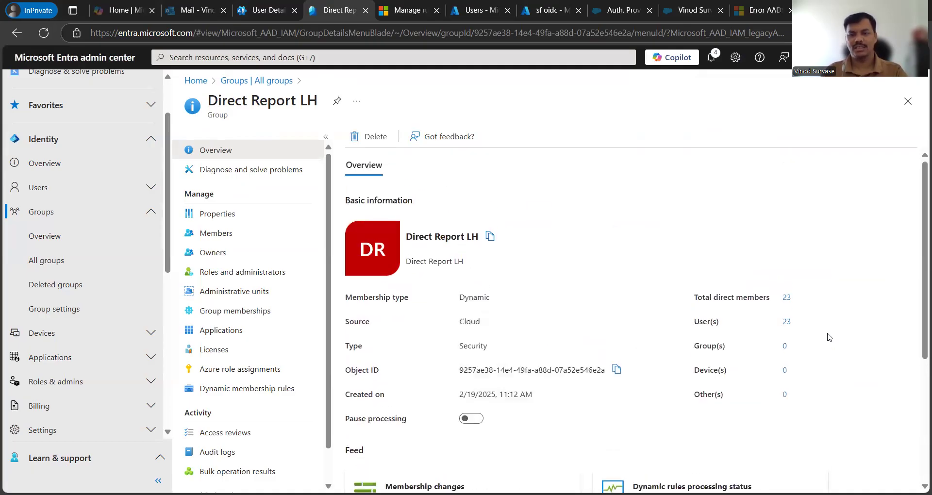
click(786, 323)
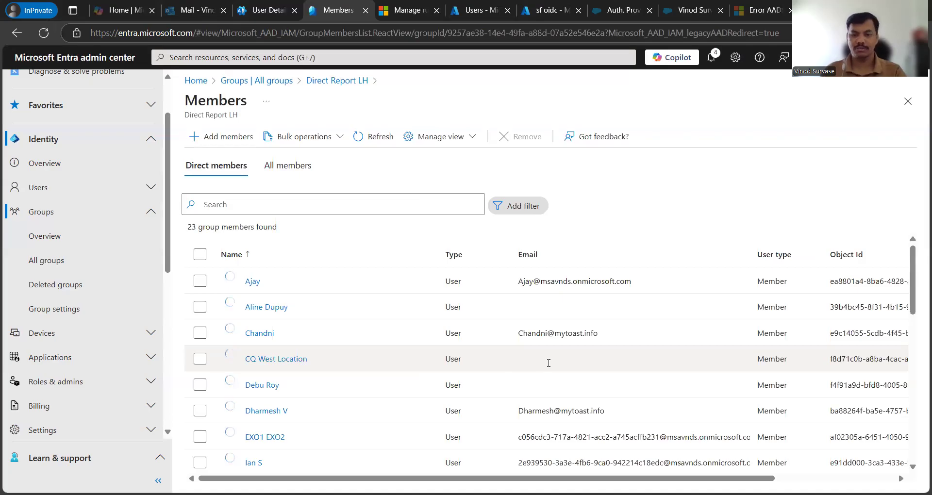
scroll(549, 363, down, 8)
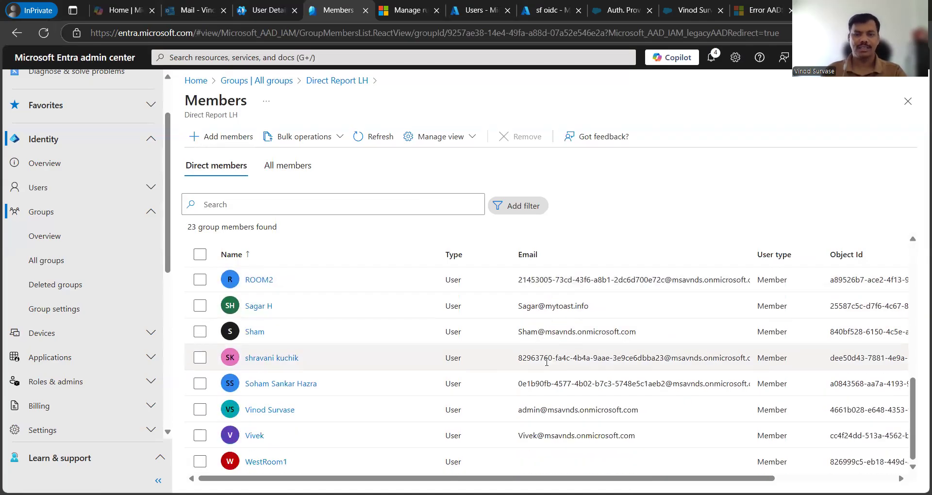
scroll(546, 361, up, 8)
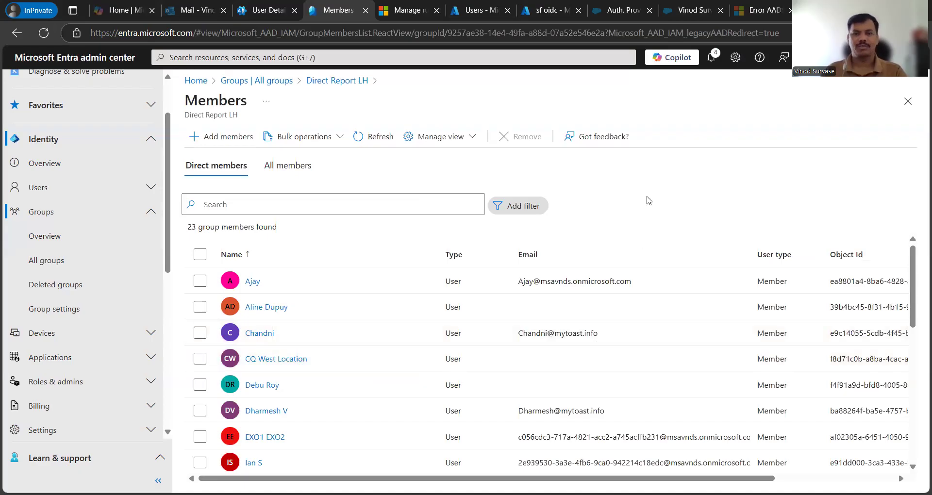
Step: Open the Direct Report LH group's dynamic membership rules and examine the manager's object ID in the rule syntax
click(336, 81)
click(262, 390)
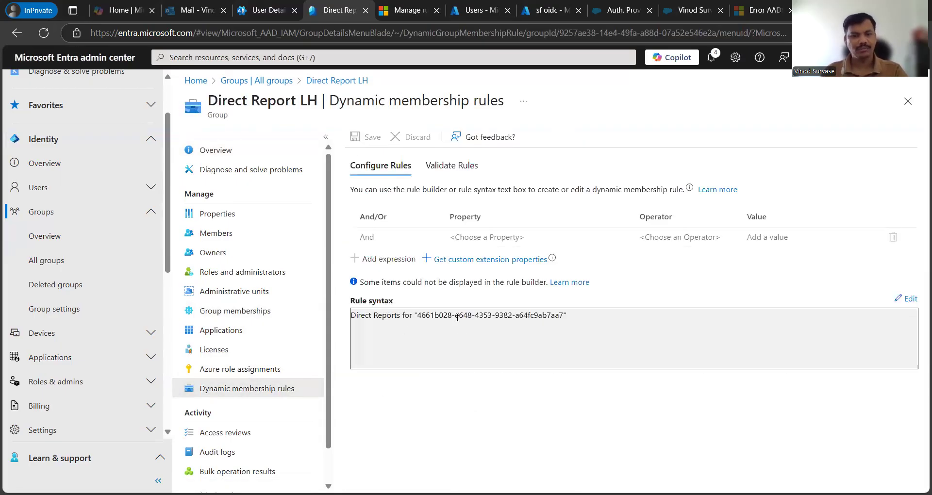
drag(418, 316, 562, 325)
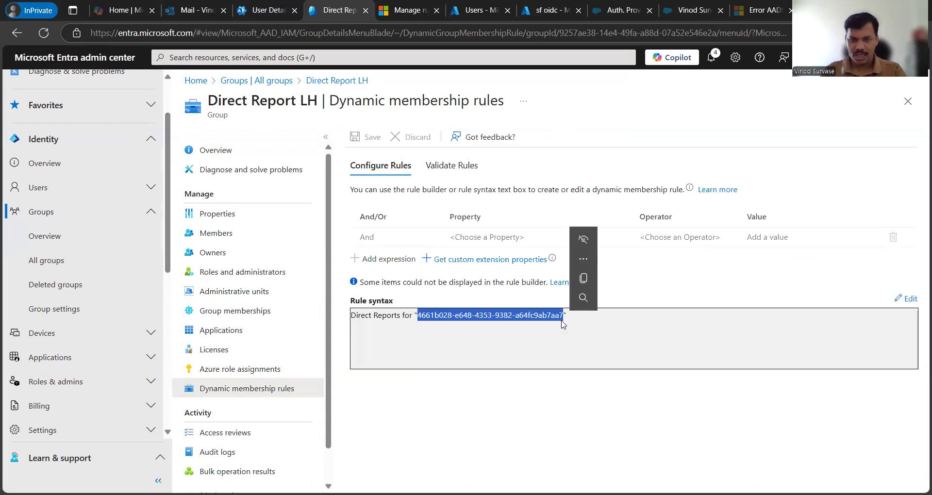
click(607, 342)
drag(568, 316, 416, 315)
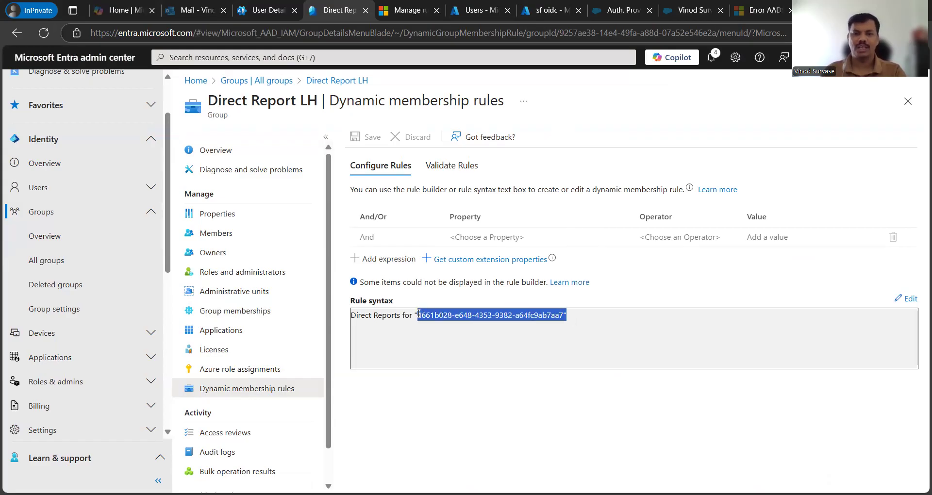
click(610, 335)
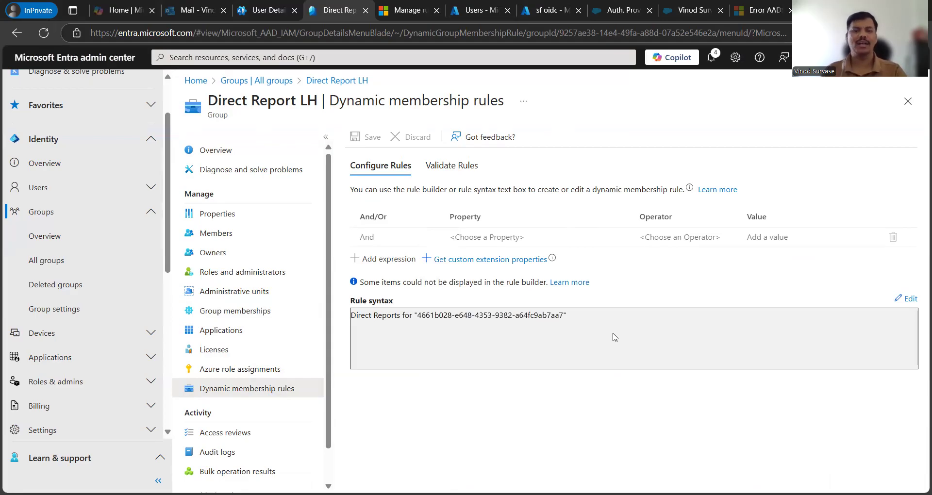
drag(315, 100, 210, 100)
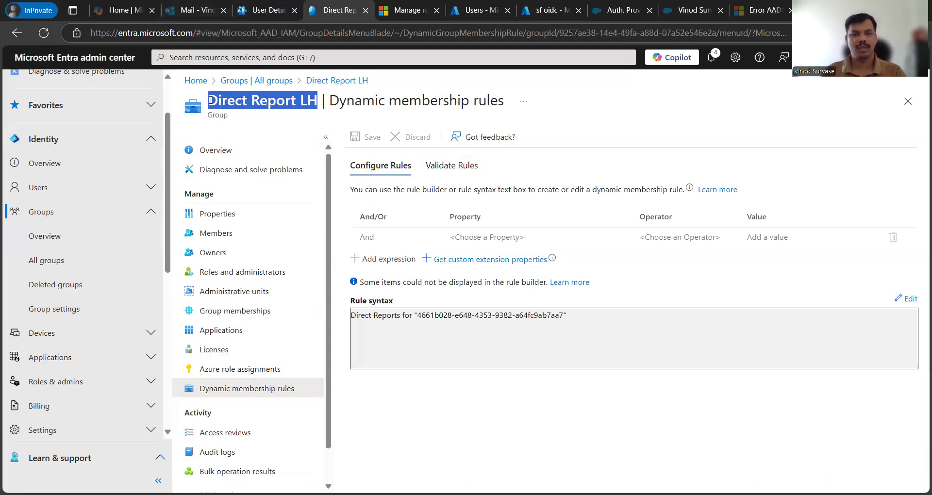
click(519, 342)
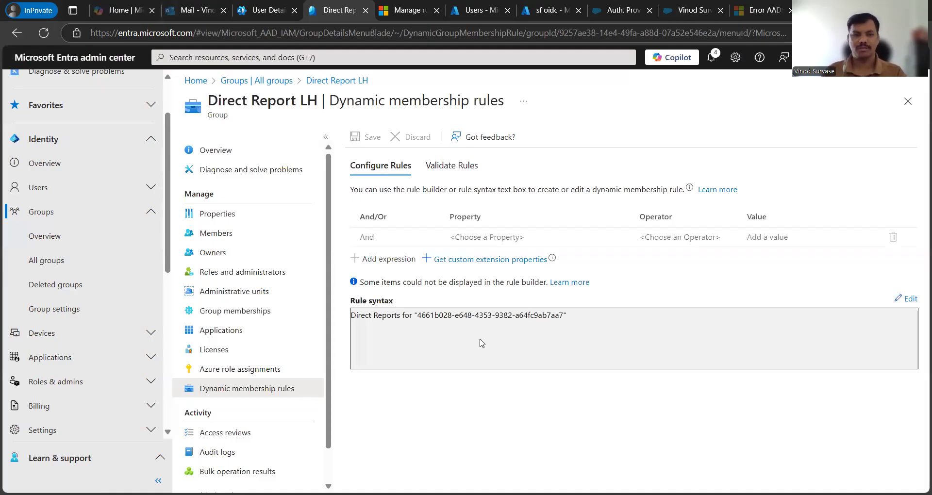
Step: Review the direct members that the rule has added to the Direct Report LH group
click(239, 234)
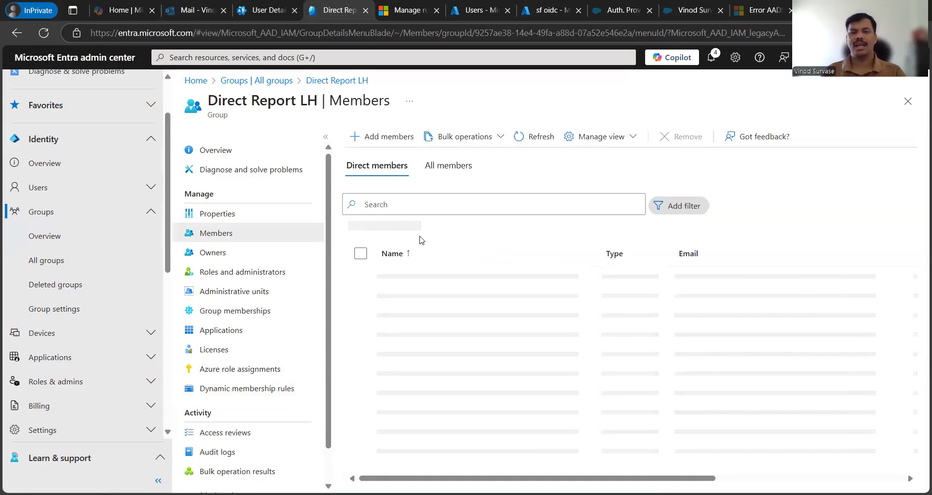
scroll(566, 322, down, 5)
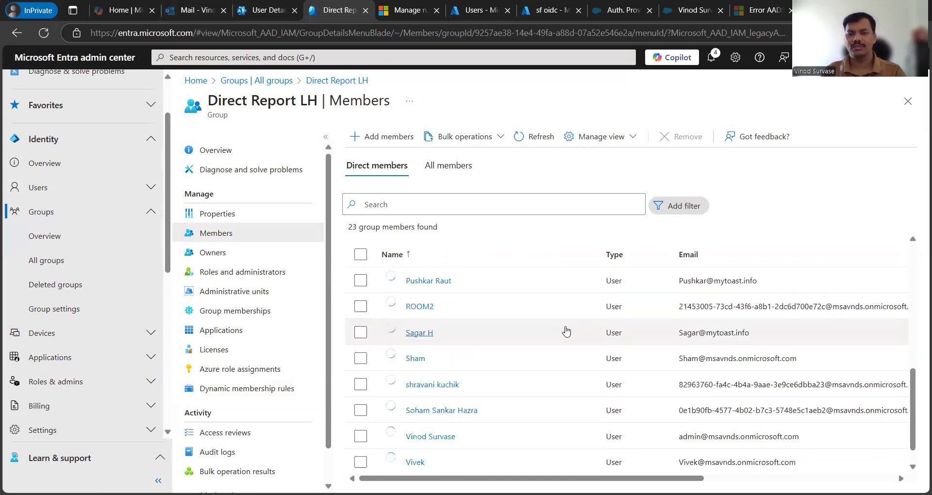
scroll(558, 362, up, 5)
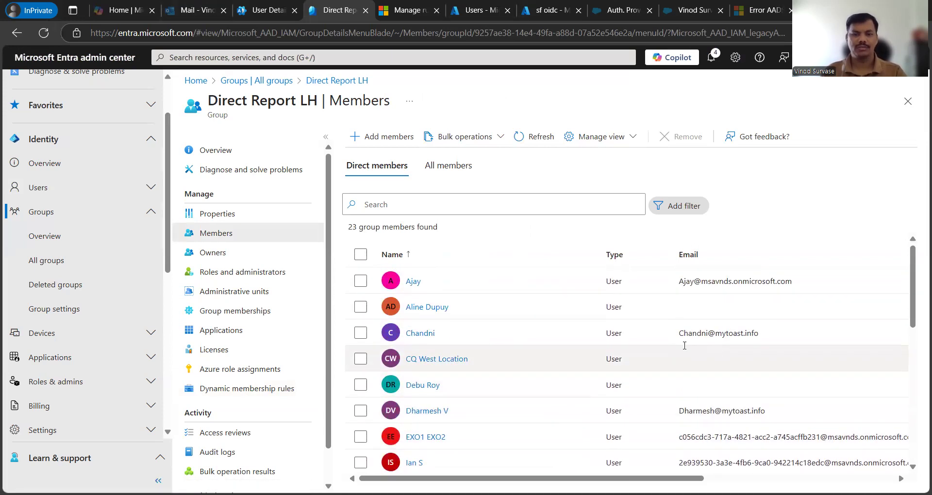
Step: Search all groups for "all user", open ALL Users India and examine its member counts and dynamic rules processing status
click(256, 80)
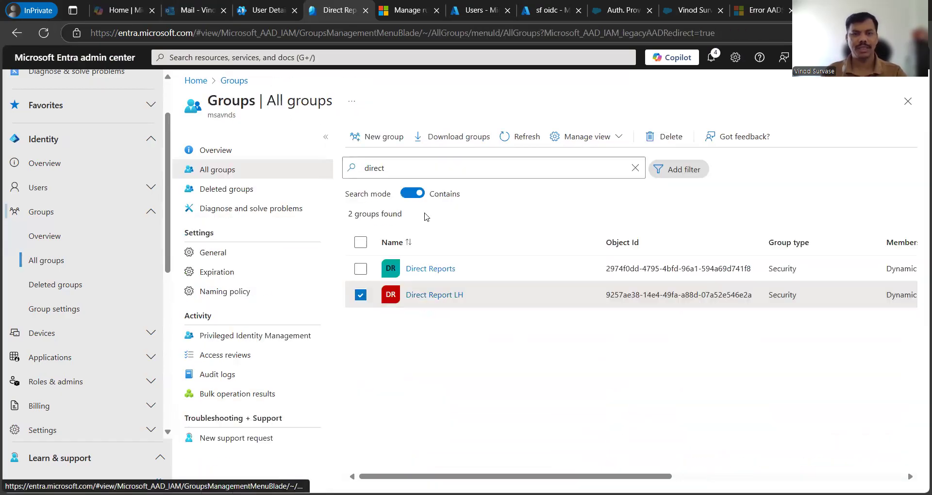
click(635, 168)
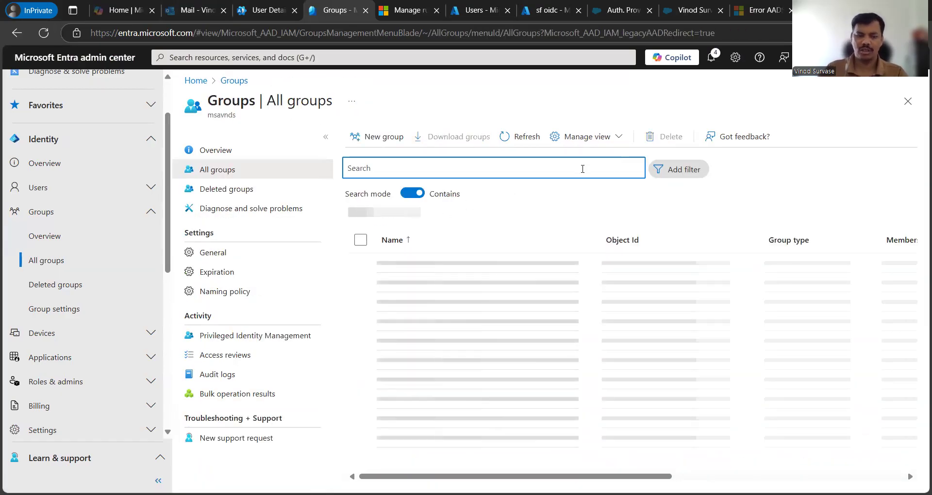
text(all user)
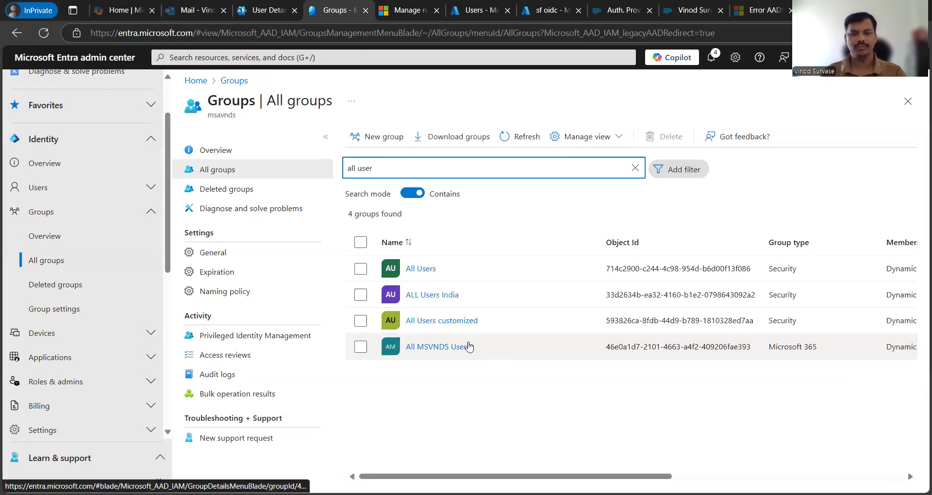
click(426, 297)
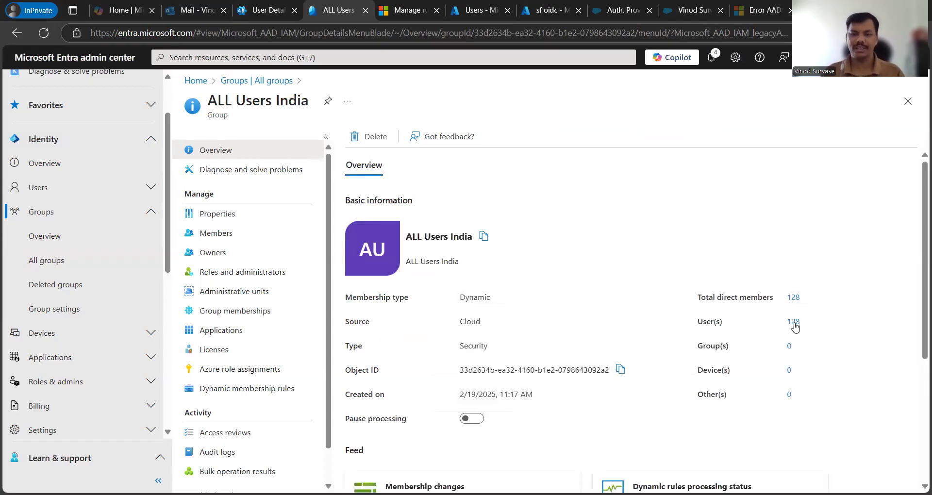
scroll(699, 337, down, 4)
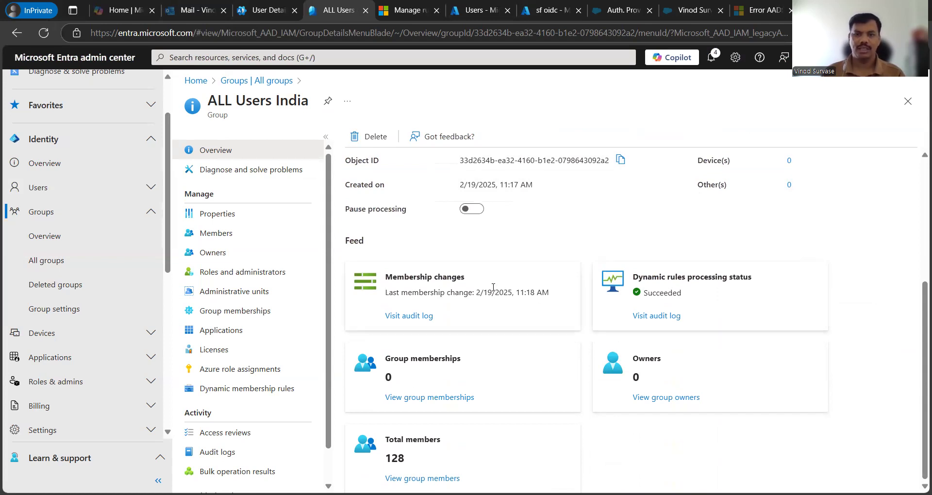
Step: Check the last membership change of ALL Users India and examine the rule syntax in its dynamic membership rules
drag(487, 289, 542, 293)
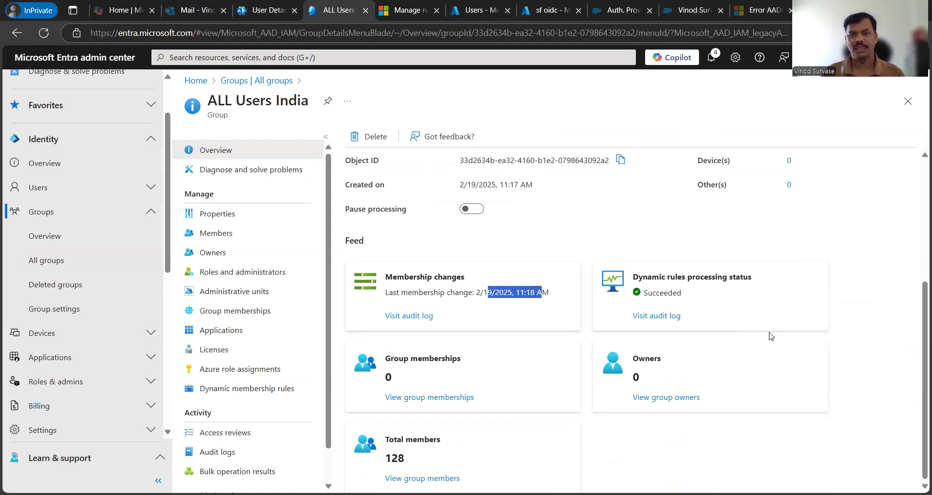
click(850, 267)
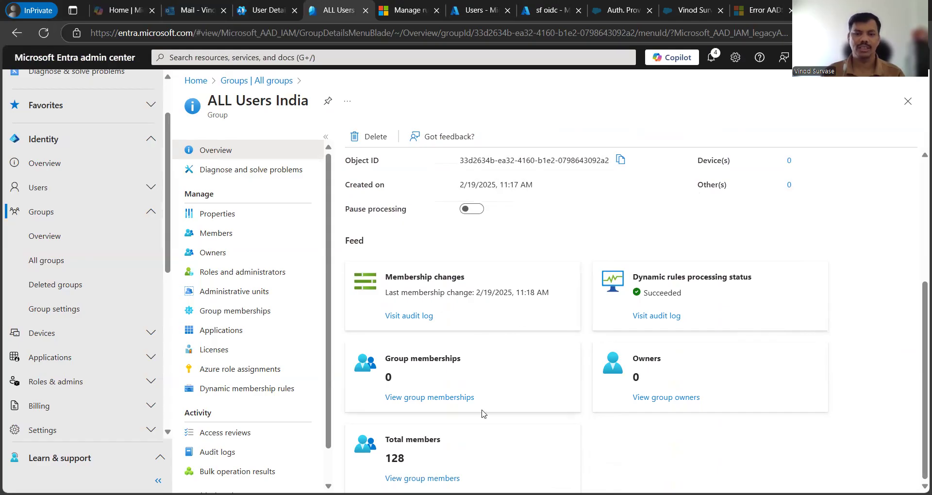
click(258, 388)
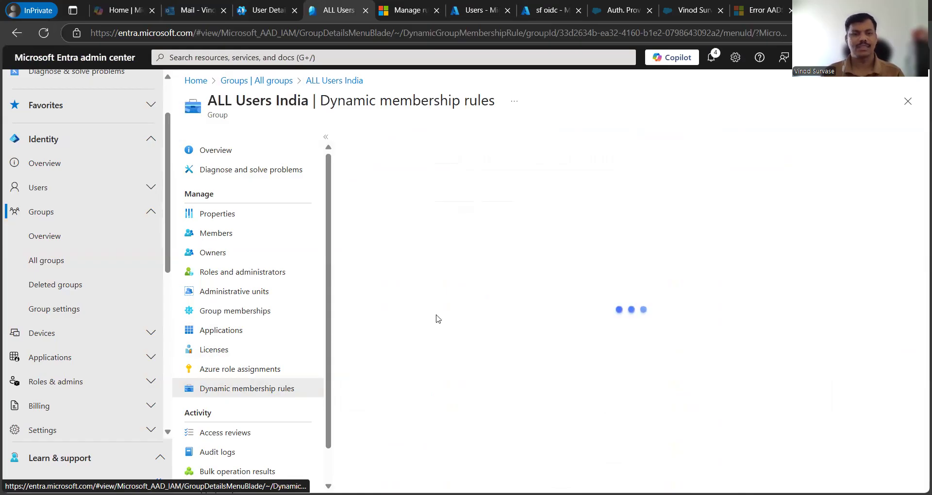
drag(439, 319, 351, 316)
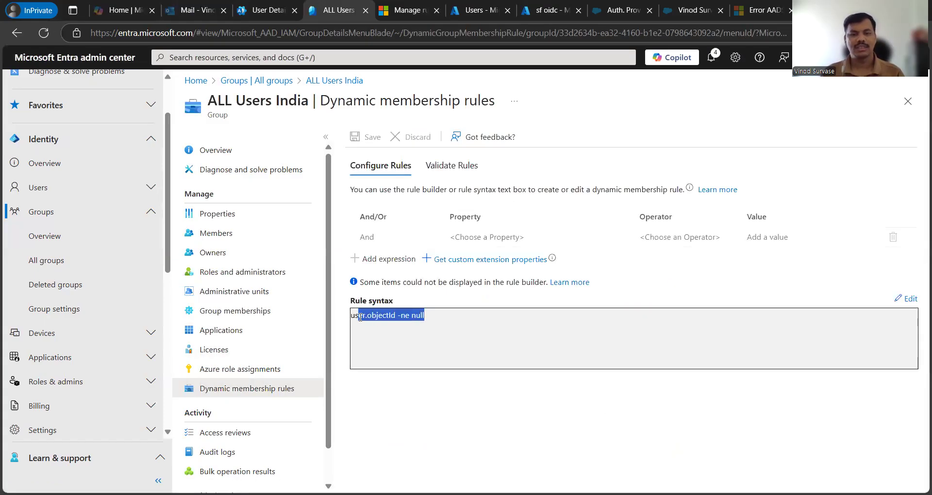
click(497, 348)
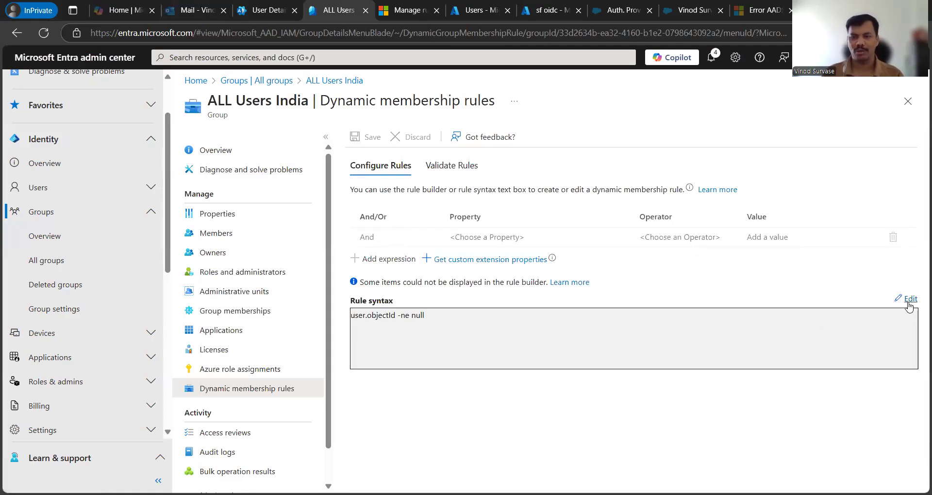
Step: Search all groups for "all devices", open All Devices India and examine its member counts, last membership change and rules processing status
click(277, 81)
click(632, 168)
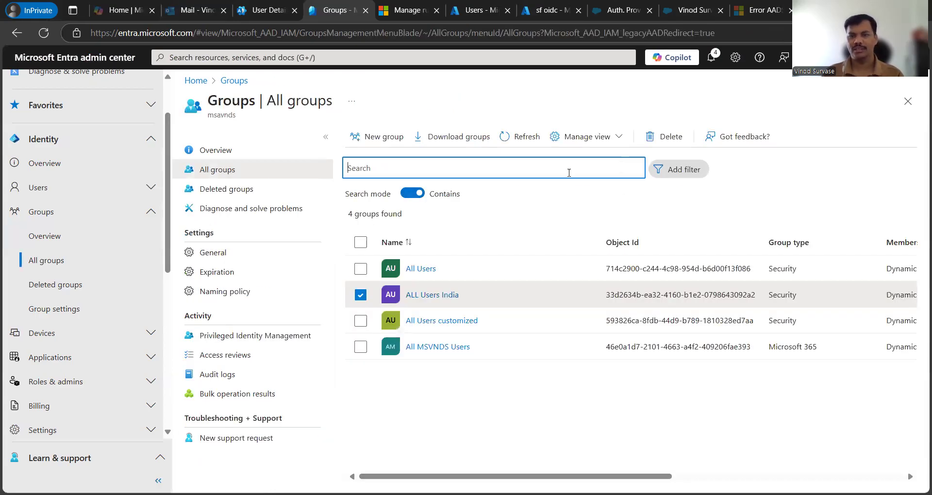
text(all devices)
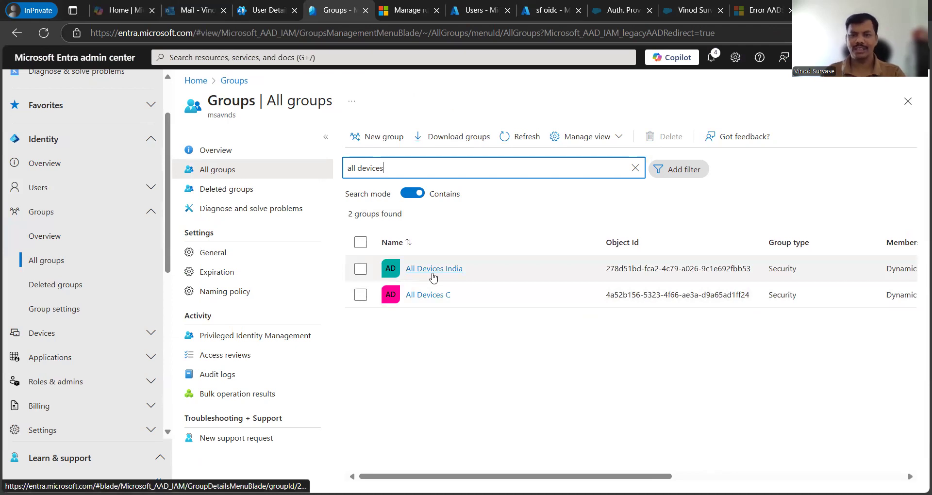
click(432, 273)
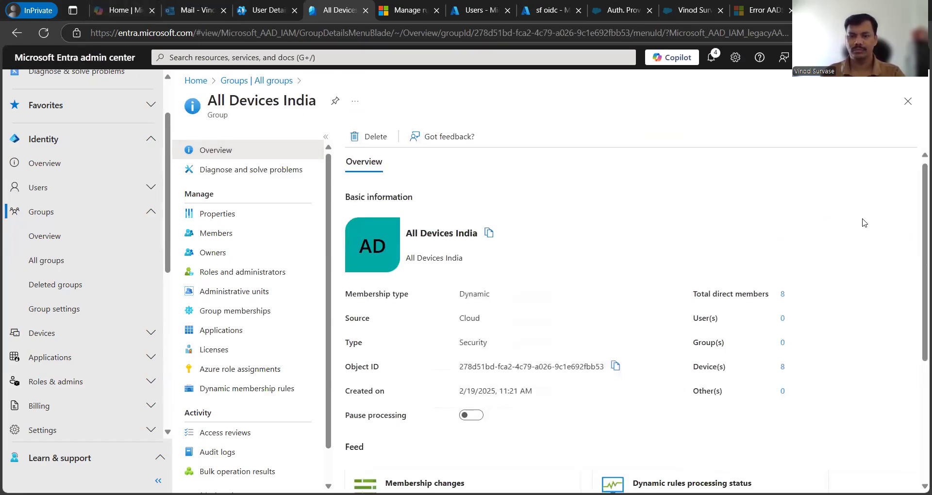
scroll(864, 218, down, 1)
scroll(863, 242, down, 3)
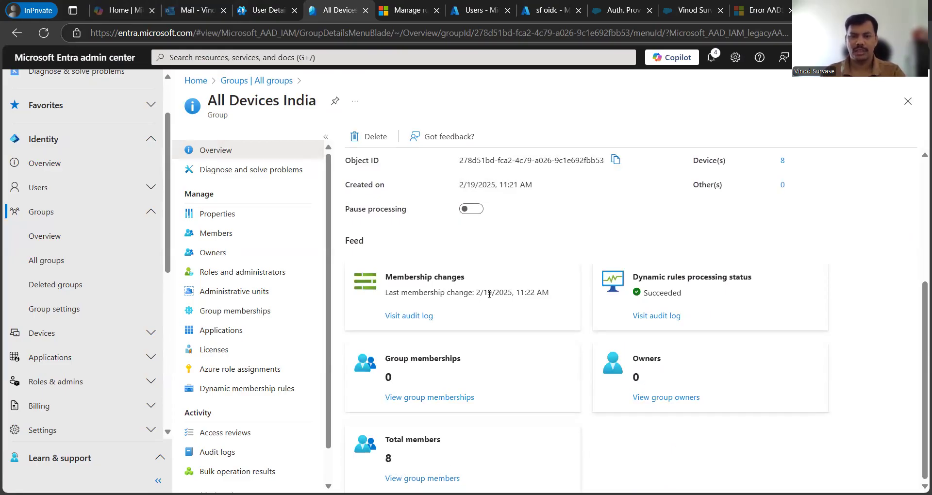
drag(460, 295, 558, 304)
click(857, 287)
scroll(801, 291, up, 5)
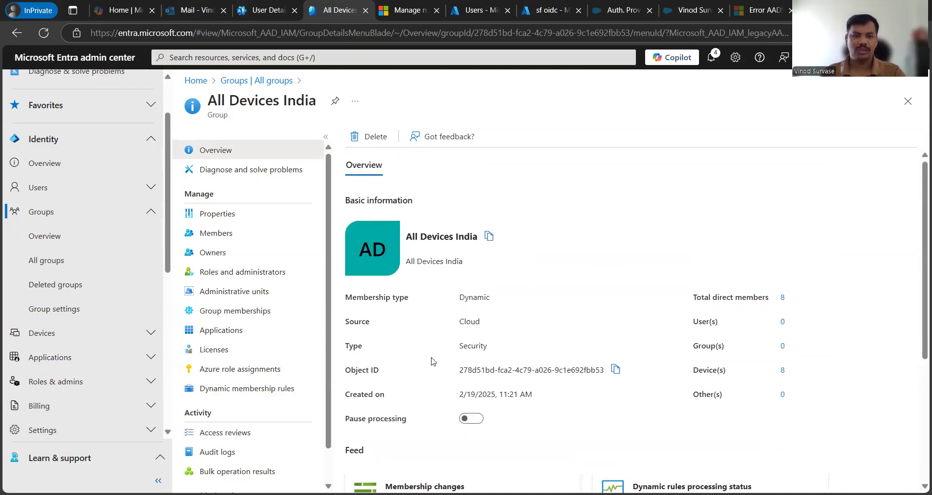
Step: Open the dynamic membership rules of All Devices India and examine the rule syntax
click(237, 388)
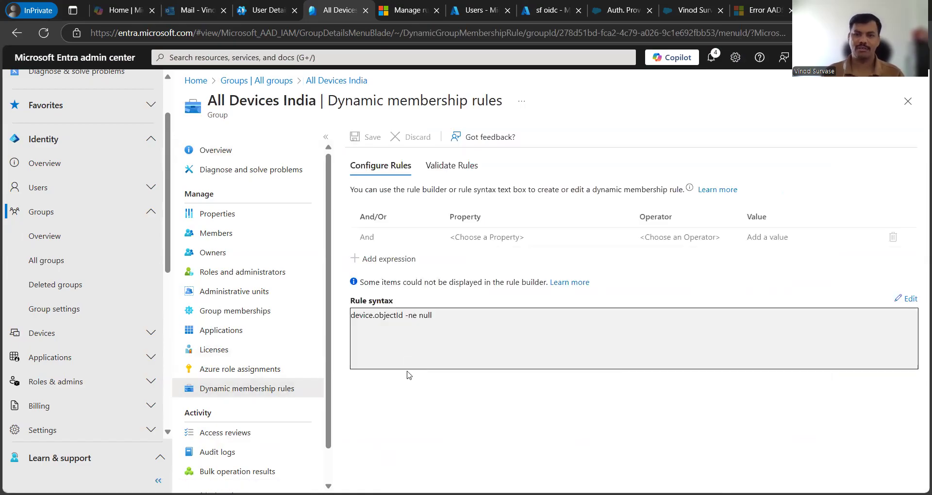
drag(452, 321, 350, 321)
click(509, 335)
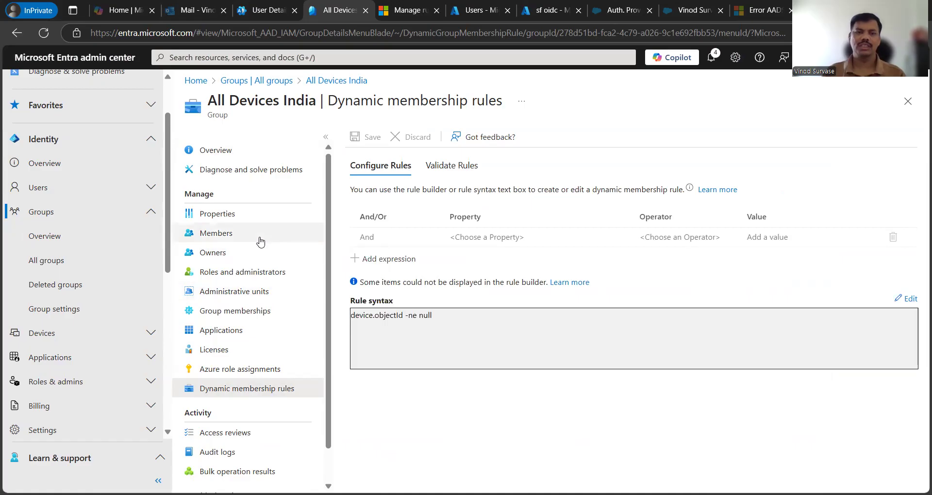
Step: Return to the list of all groups, deselect All Devices India and clear the search term
click(275, 81)
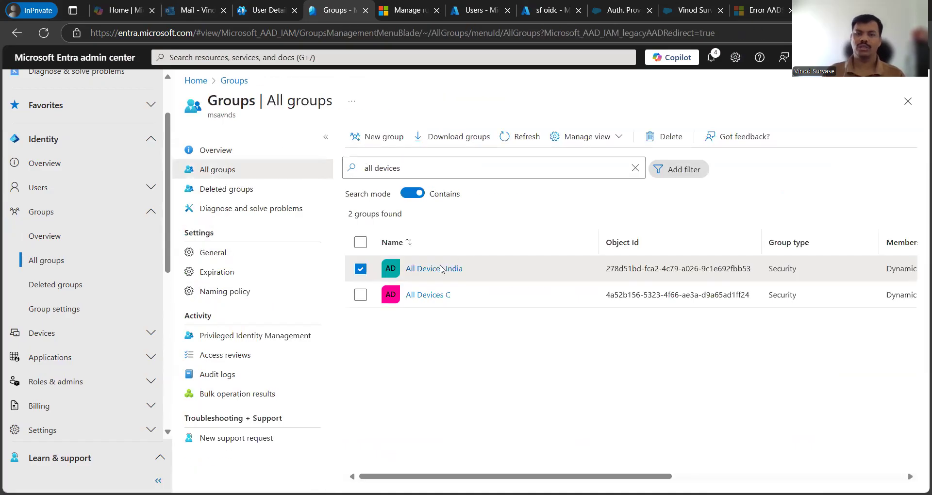
click(361, 269)
click(635, 168)
click(581, 99)
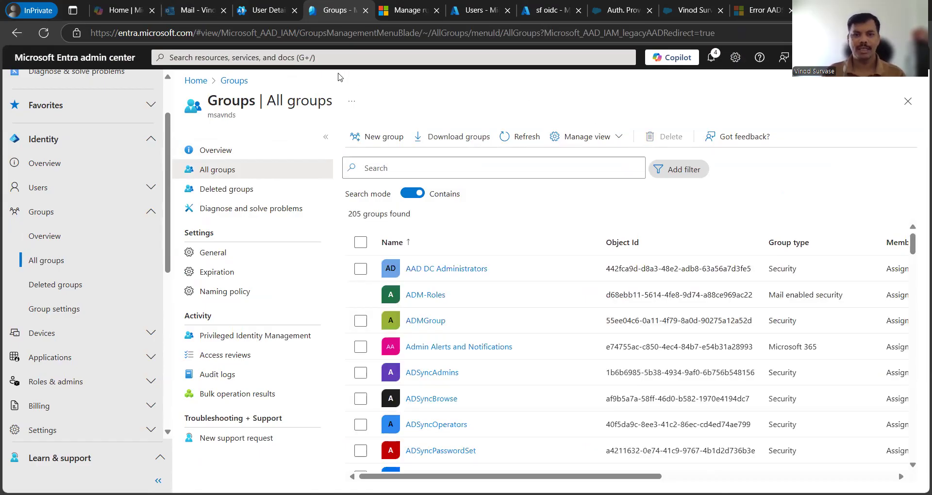